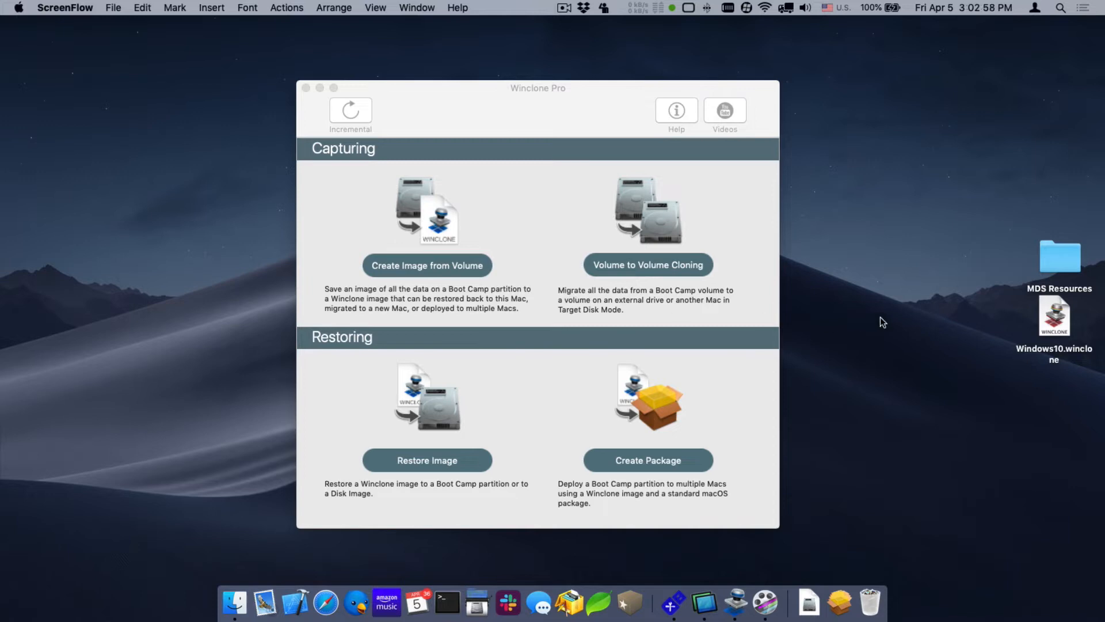
# Start a new package in Winclone and load the Windows10.winclone image from the desktop as its source
pyautogui.moveTo(1059, 317); pyautogui.dragTo(1050, 329)
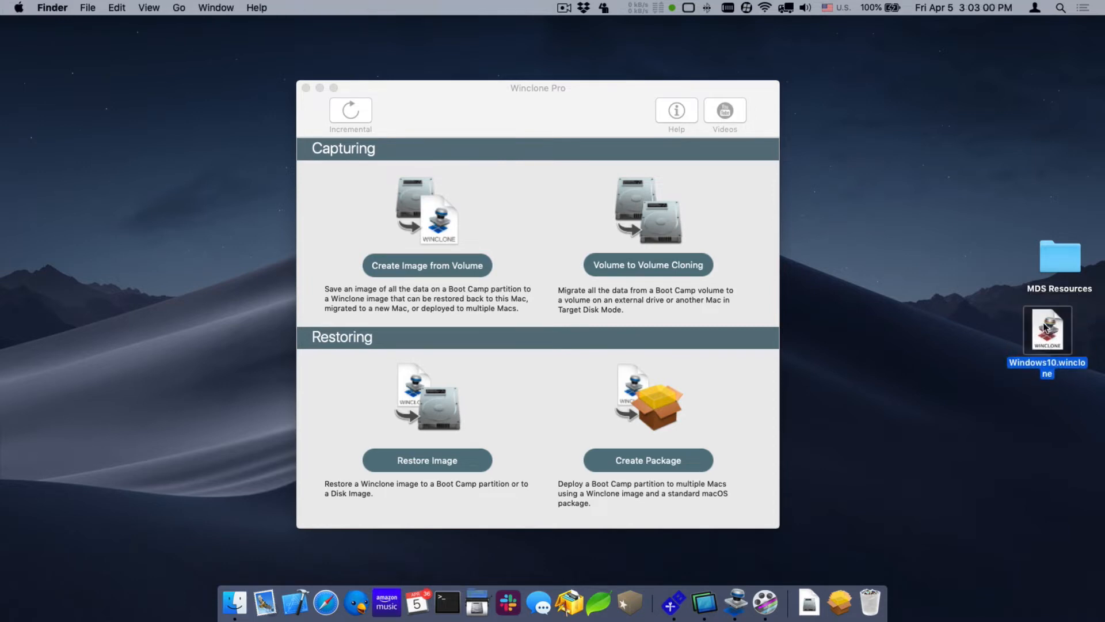
pyautogui.click(994, 306)
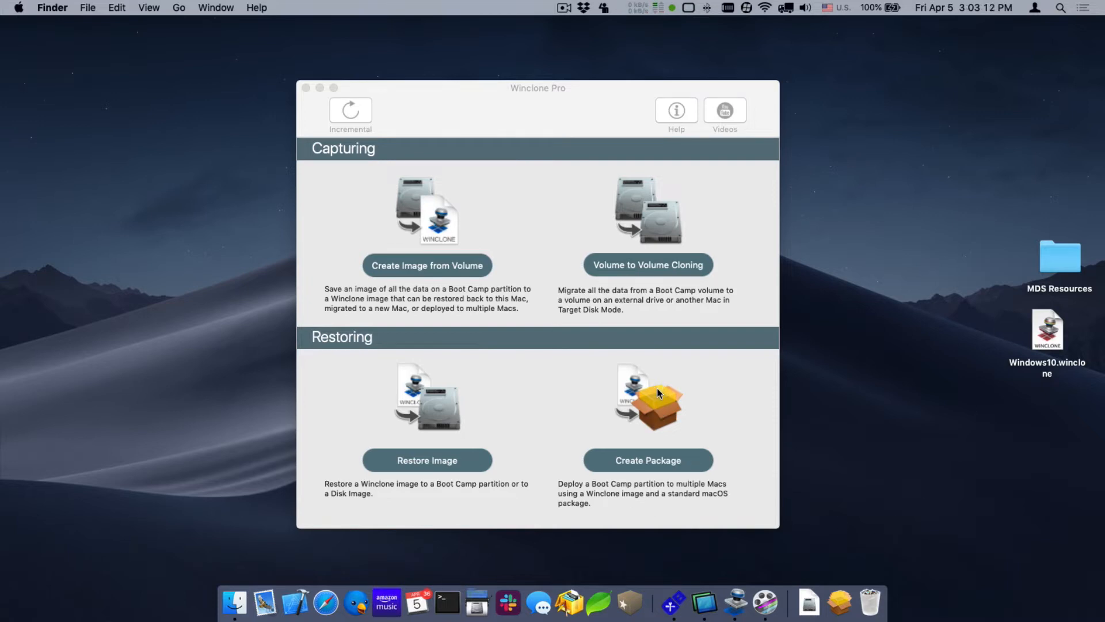
pyautogui.click(658, 459)
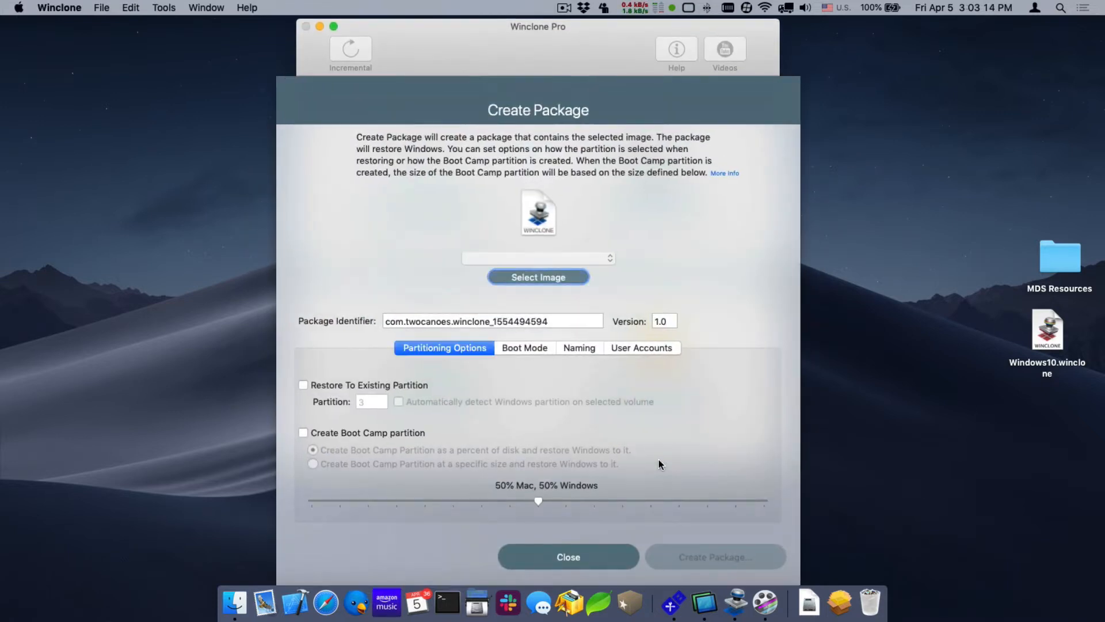
pyautogui.click(538, 272)
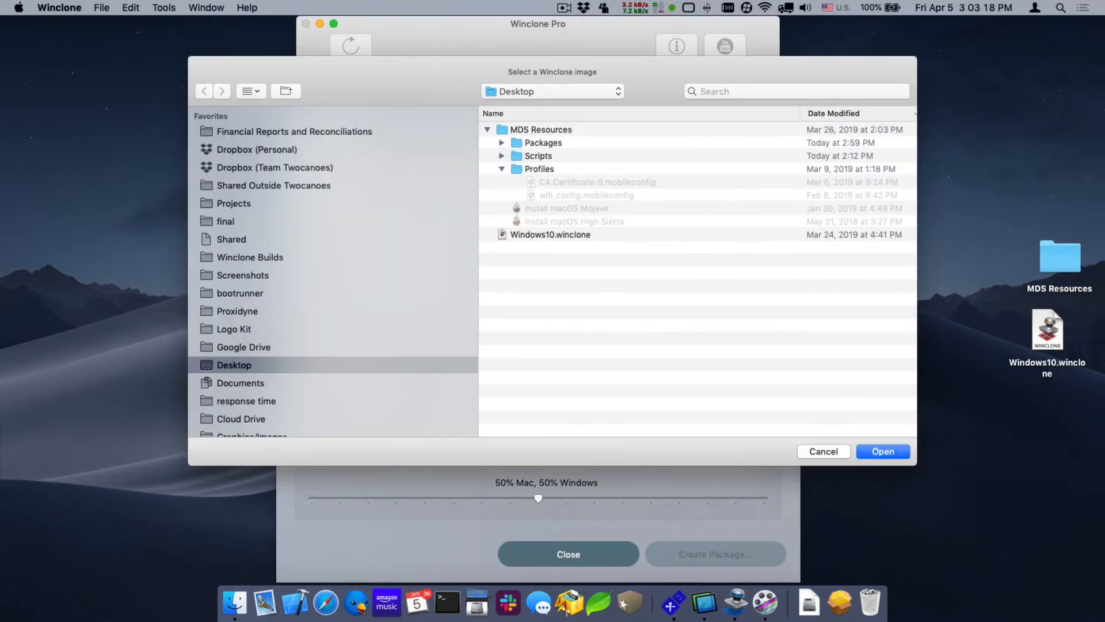
pyautogui.moveTo(1047, 334); pyautogui.dragTo(730, 304)
pyautogui.click(882, 451)
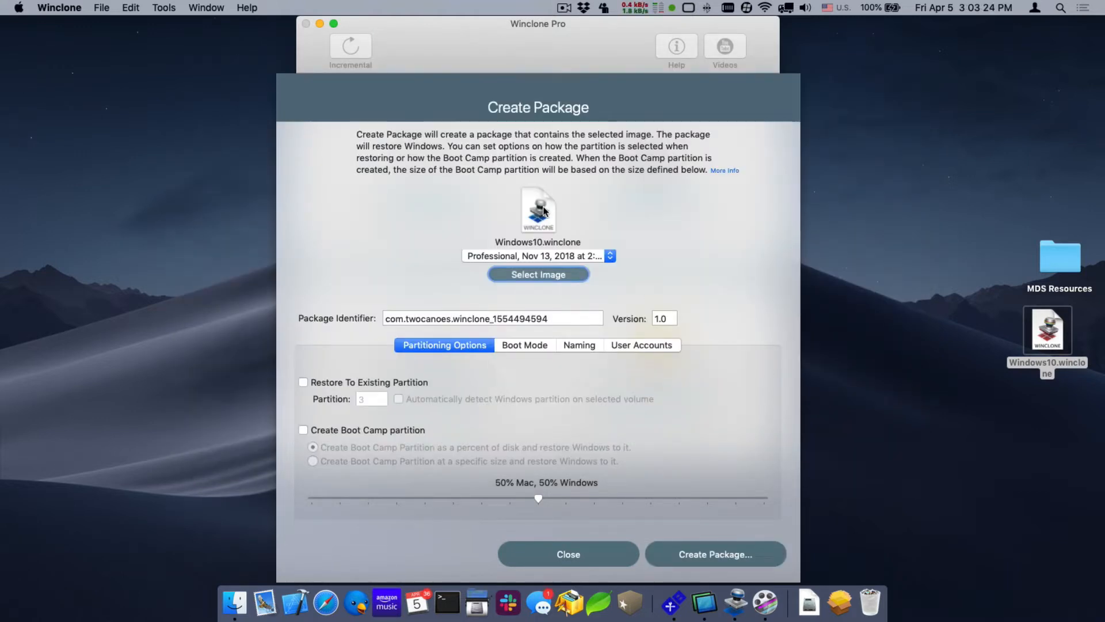
# Set the package to restore to an automatically detected existing Windows partition, and create a Boot Camp partition if none is found
pyautogui.click(338, 384)
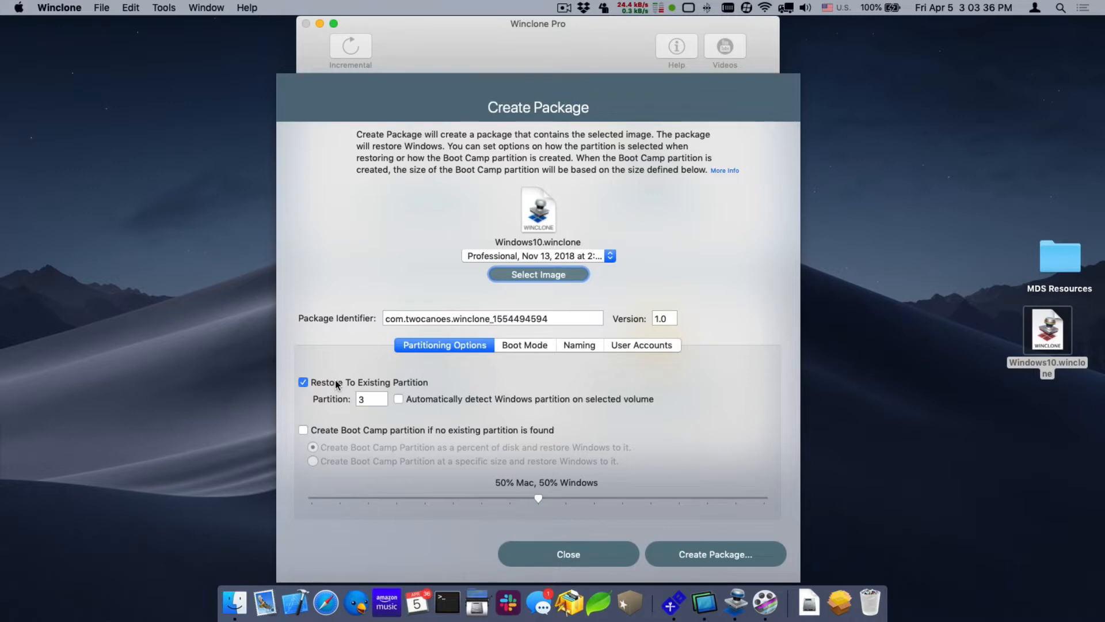
pyautogui.click(398, 400)
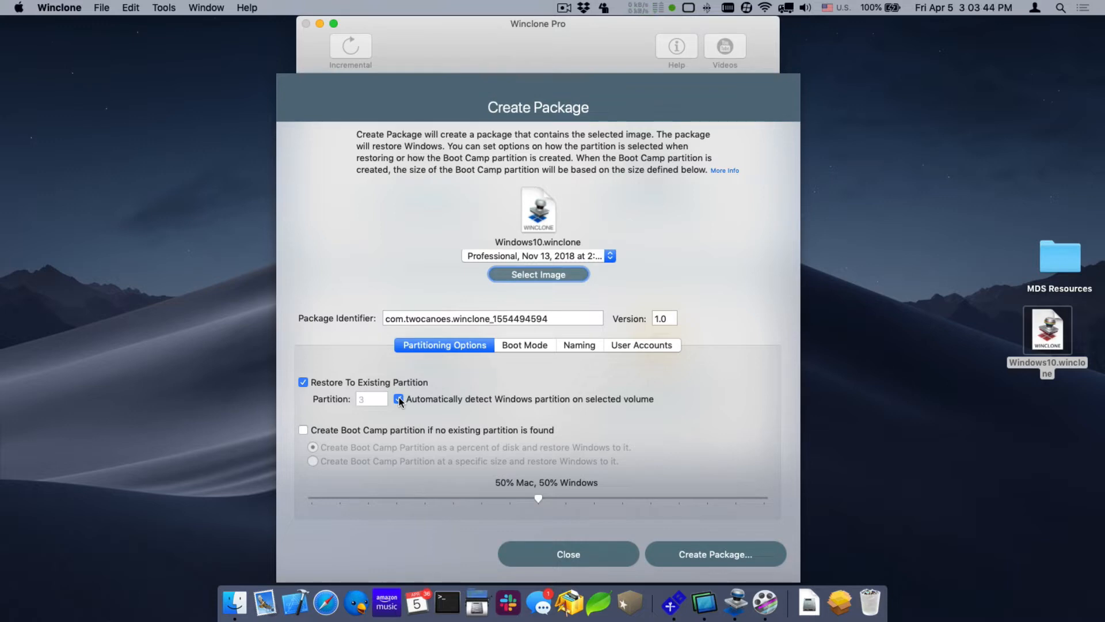
pyautogui.click(350, 431)
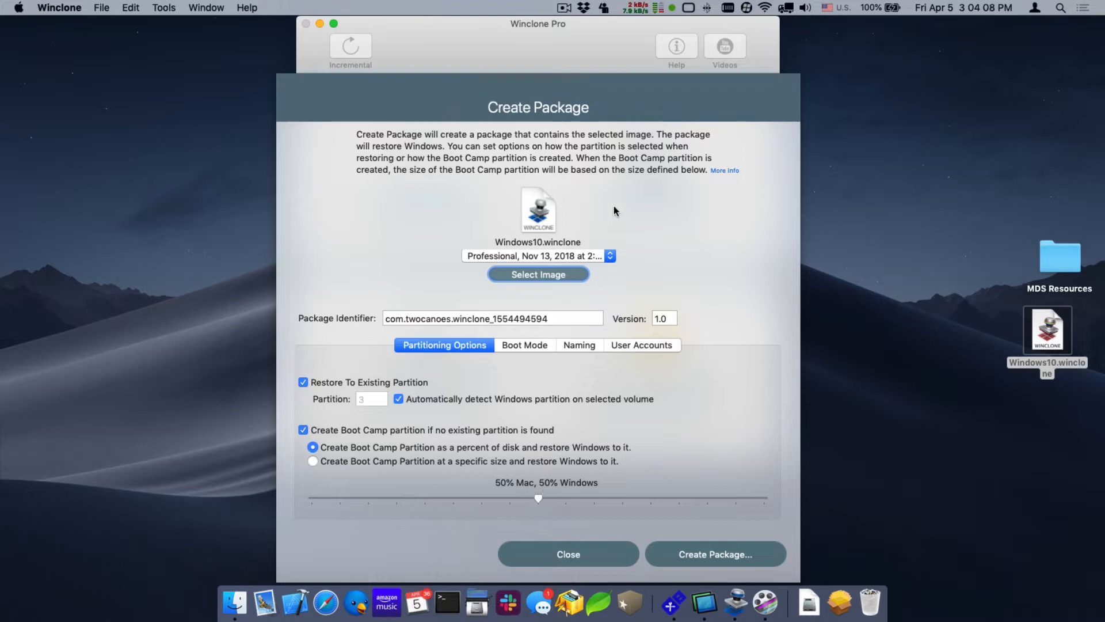
# Create the package under the name Windows10 in the Packages folder of MDS Resources and dismiss the completion dialog
pyautogui.click(703, 556)
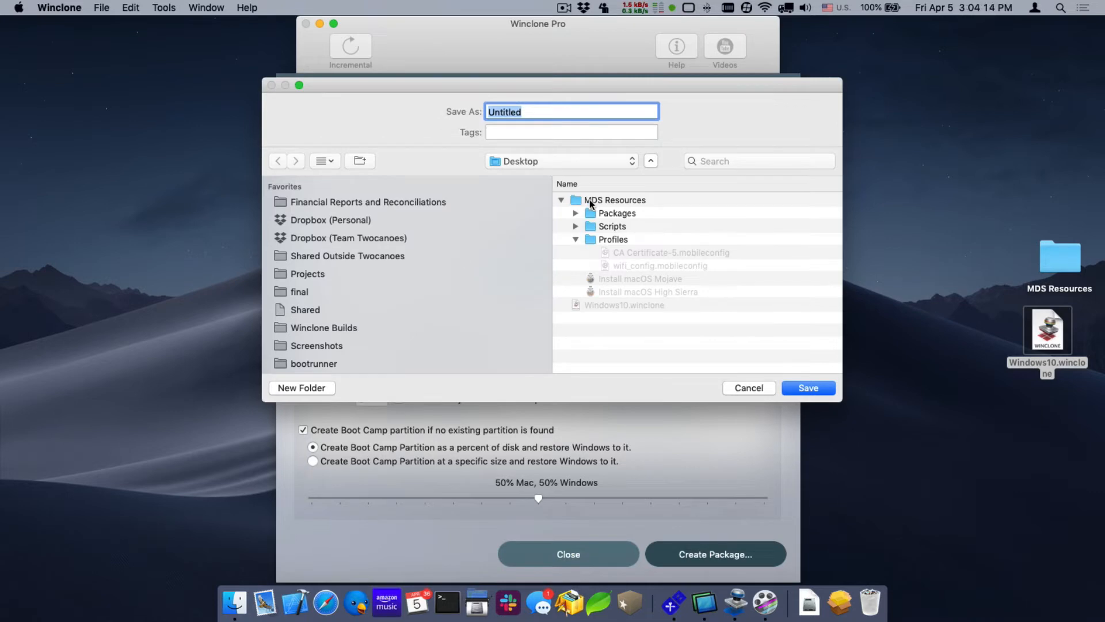
pyautogui.doubleClick(604, 214)
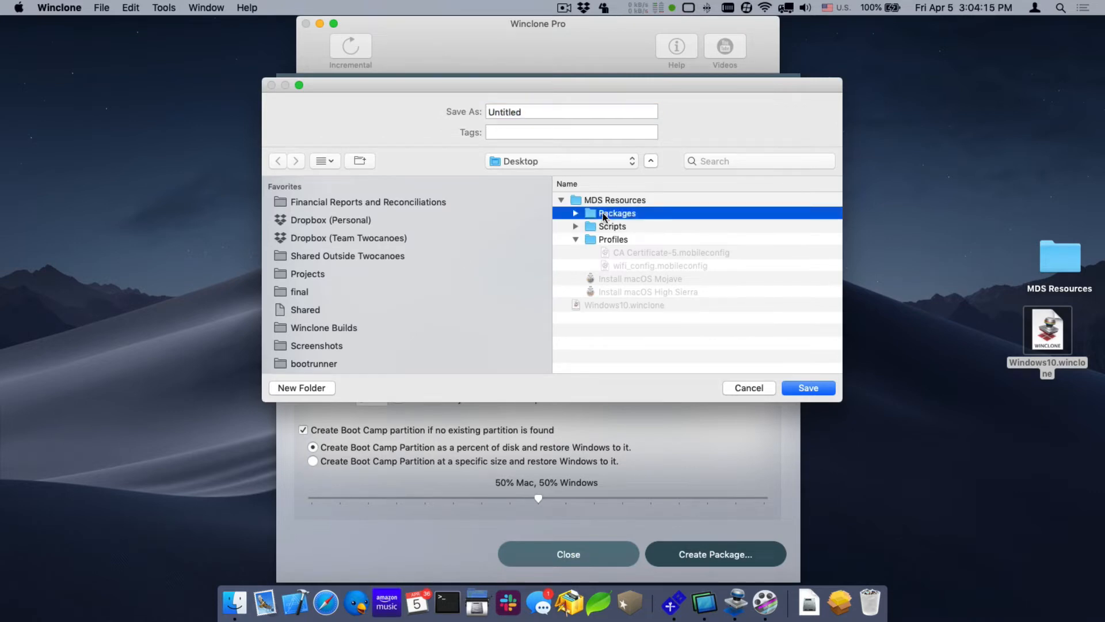
pyautogui.doubleClick(526, 111)
pyautogui.write('Windows10')
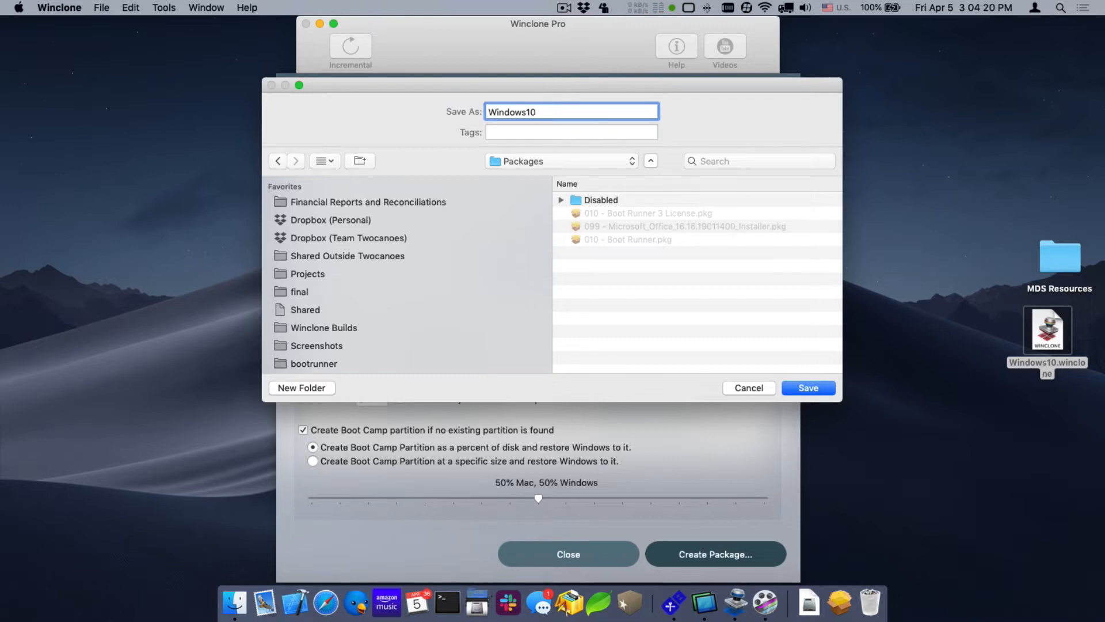
pyautogui.press('Return')
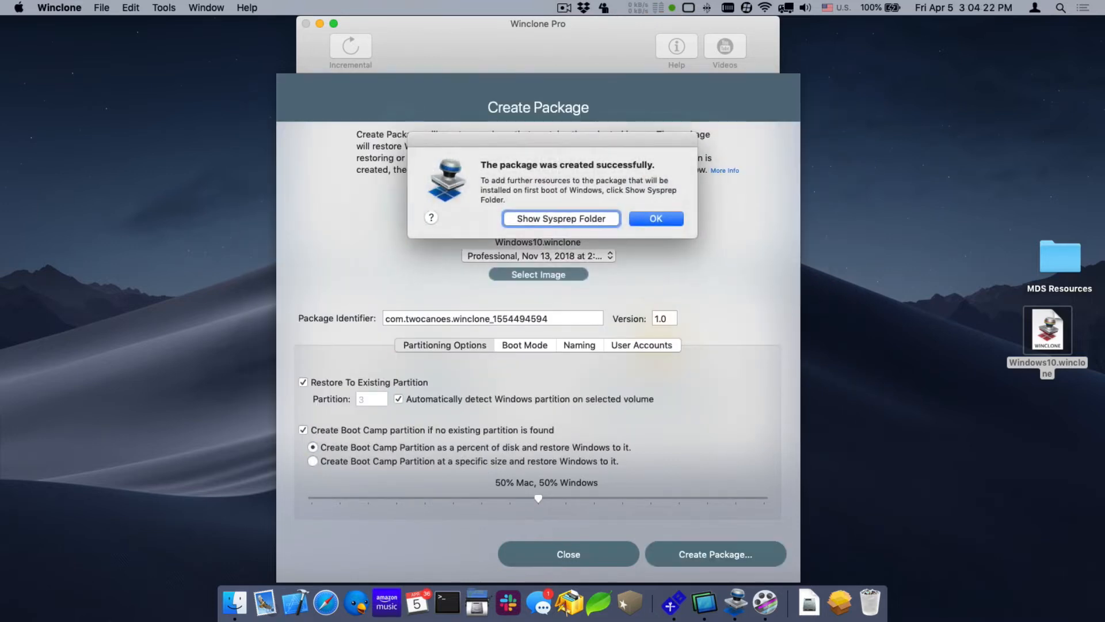
pyautogui.click(672, 221)
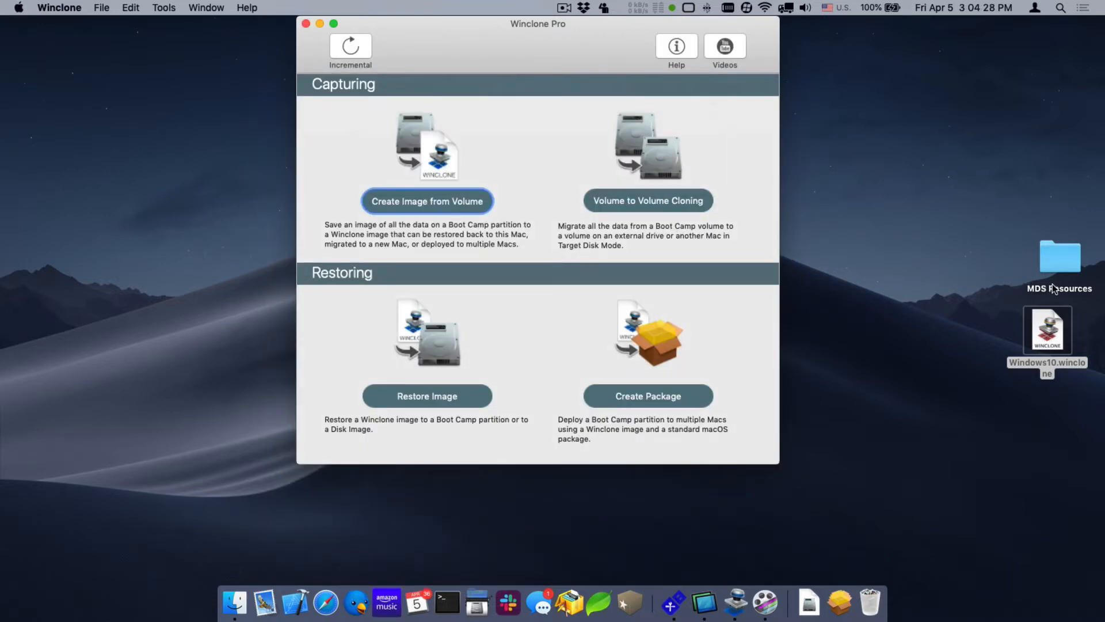
# Hide Winclone and examine the Windows10, Boot Runner and Microsoft Office packages in the Packages folder of MDS Resources
pyautogui.press('super+h')
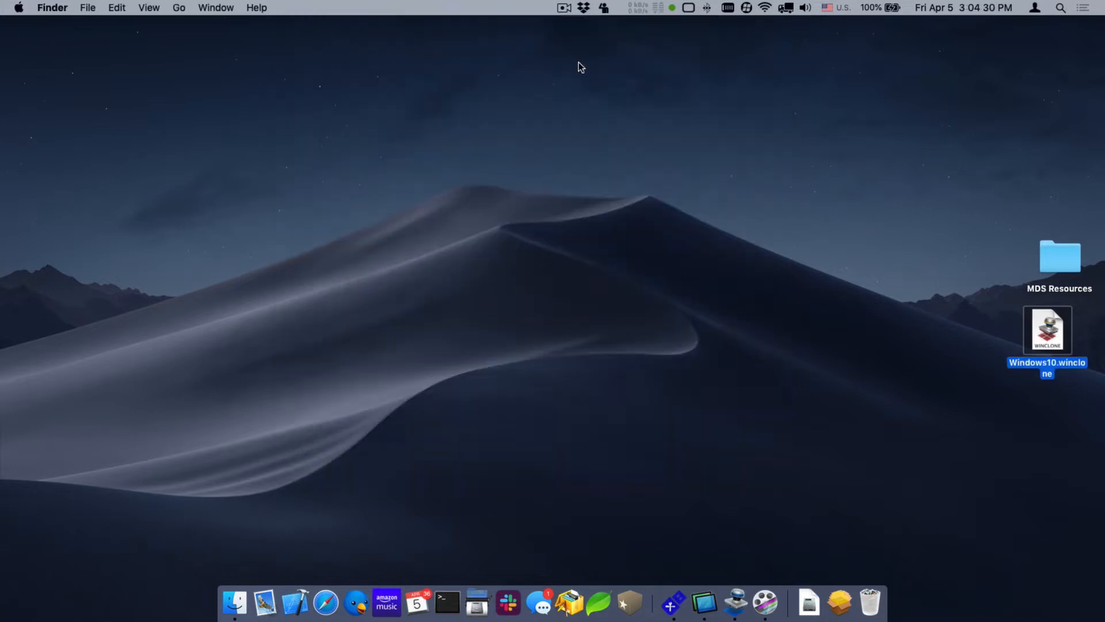
pyautogui.doubleClick(1055, 250)
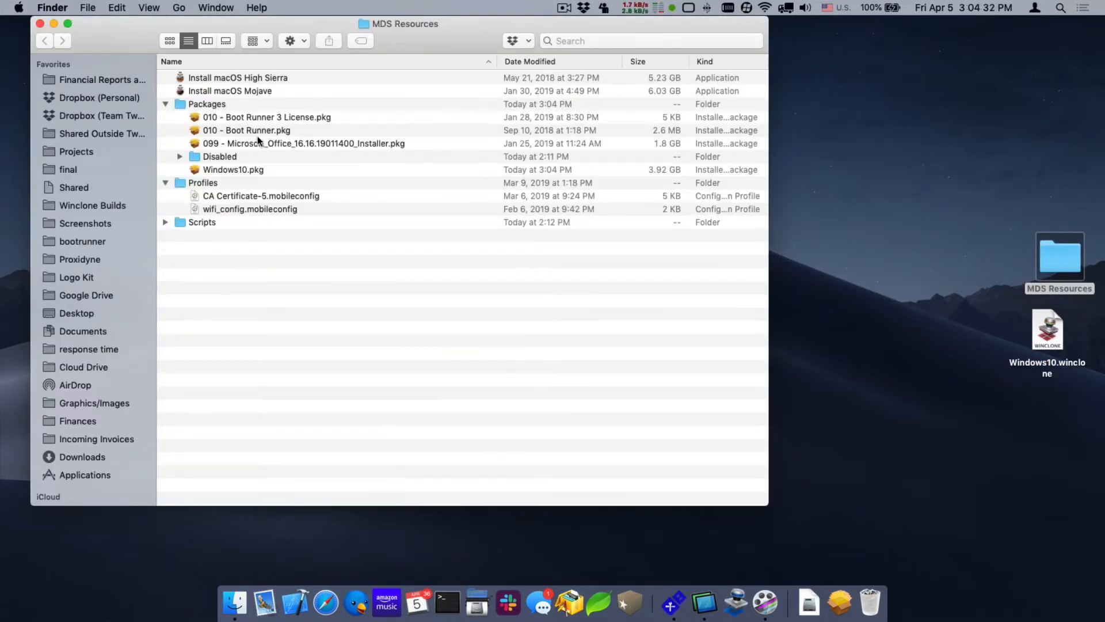
pyautogui.doubleClick(183, 105)
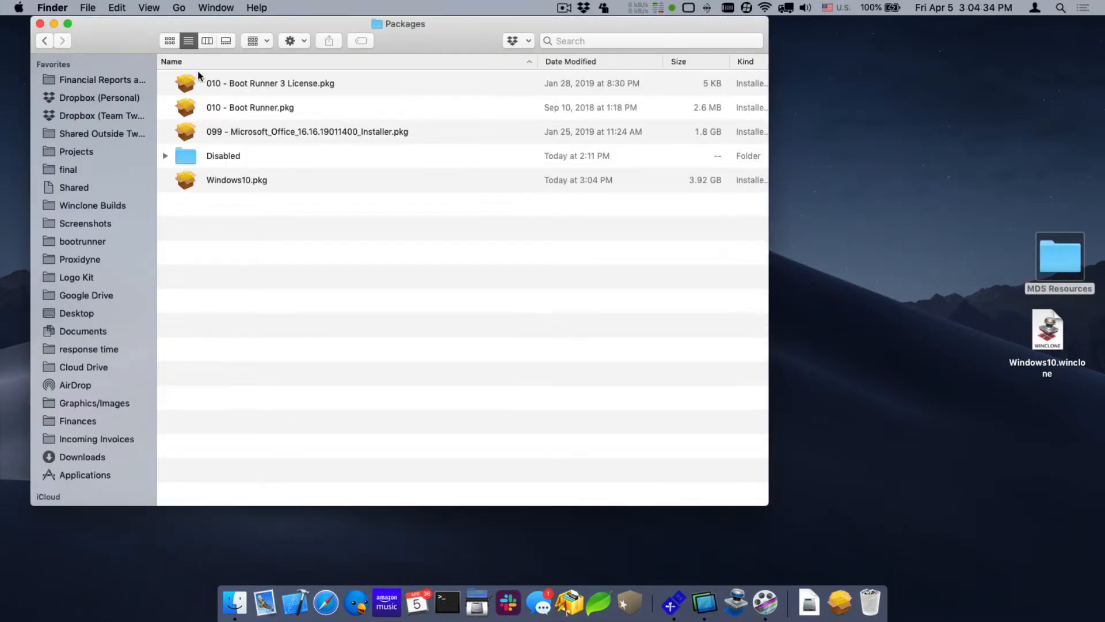
pyautogui.click(183, 181)
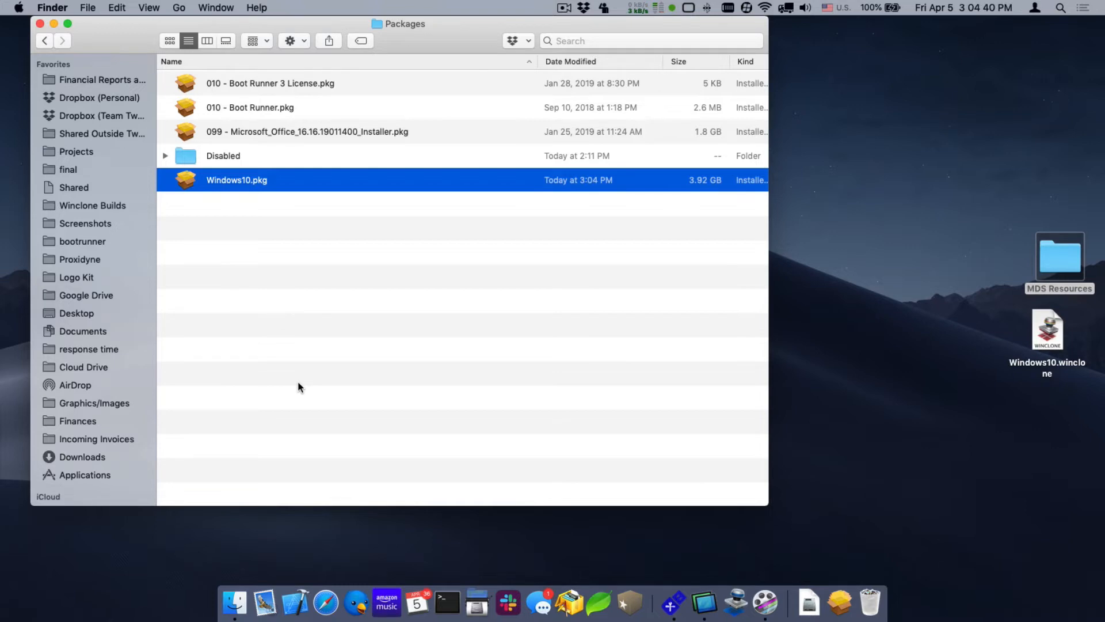
pyautogui.click(238, 86)
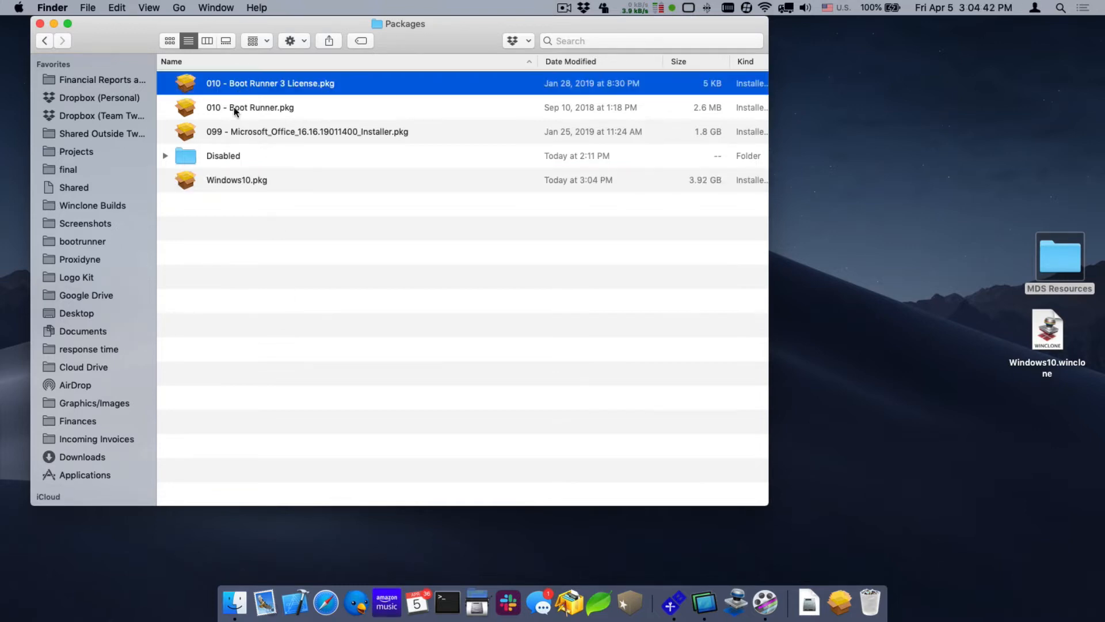
pyautogui.click(236, 110)
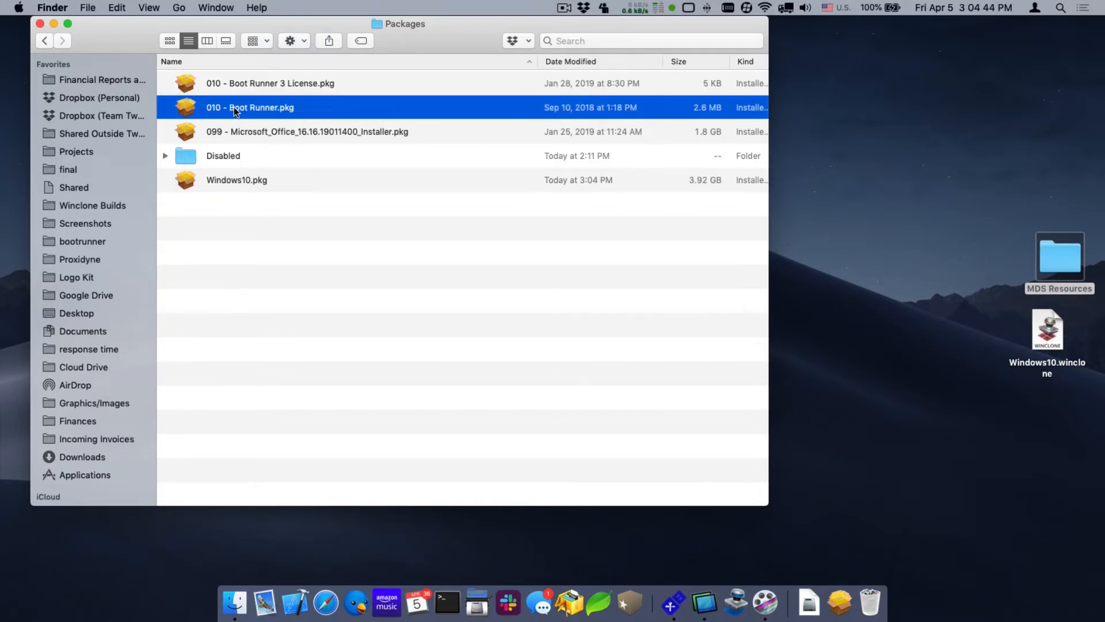
pyautogui.click(220, 130)
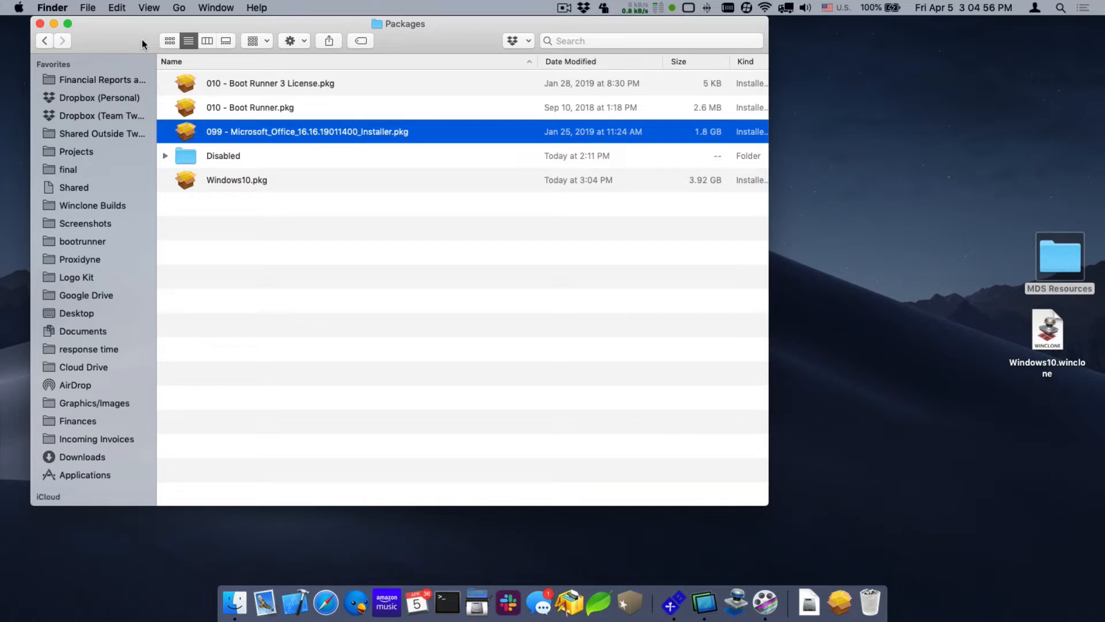
# Return to the MDS Resources folder, examine its configuration profiles and the dock and desktop background scripts, and close the window
pyautogui.click(44, 40)
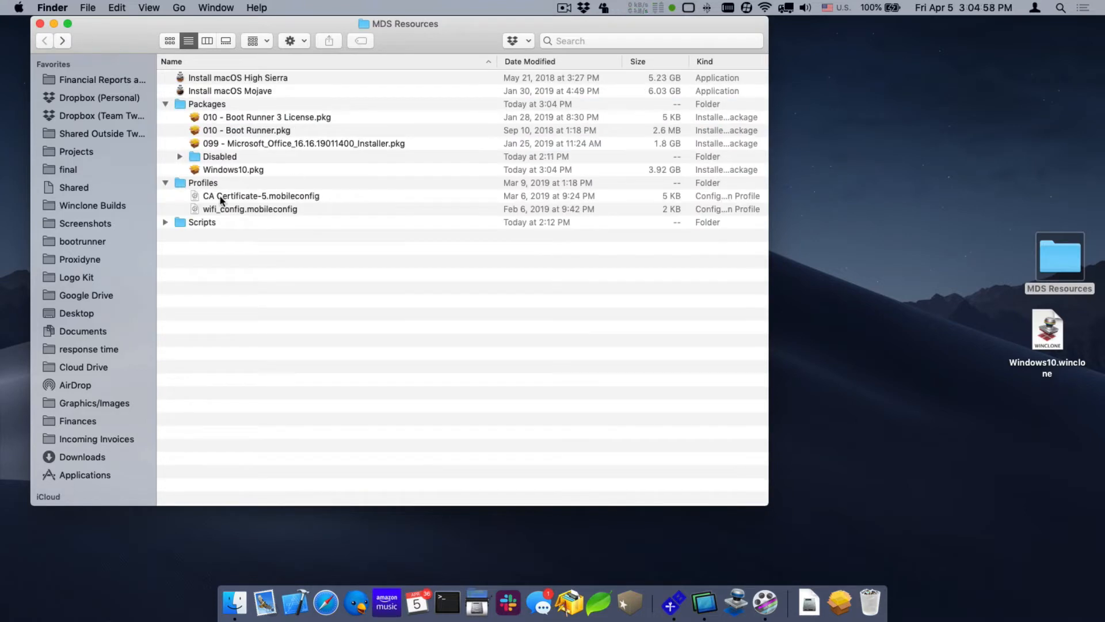
pyautogui.click(183, 197)
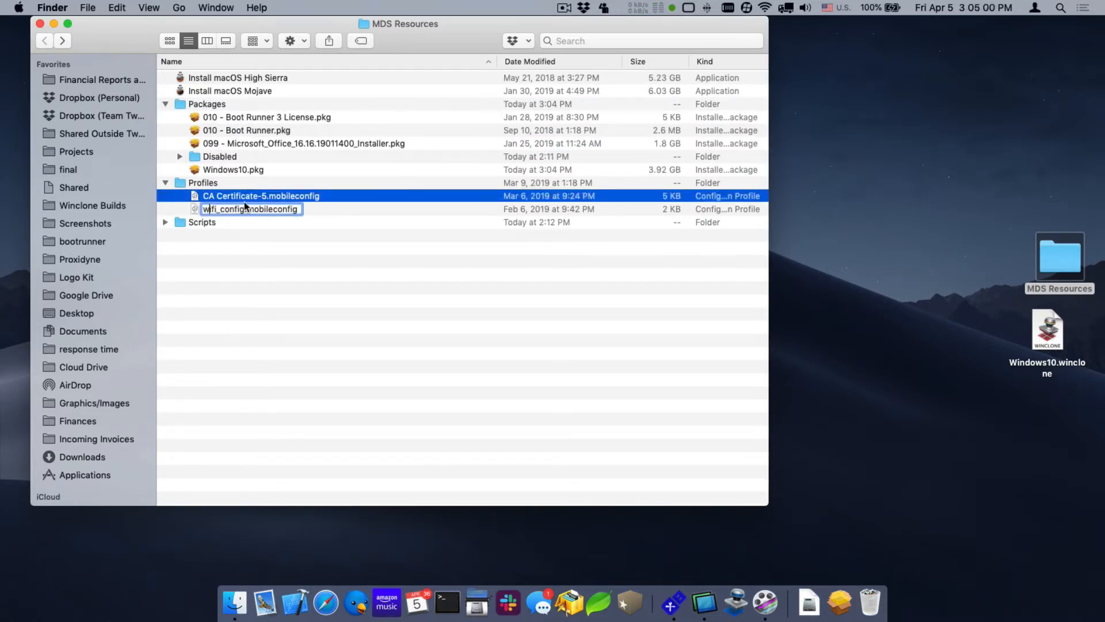
pyautogui.click(217, 217)
pyautogui.click(198, 211)
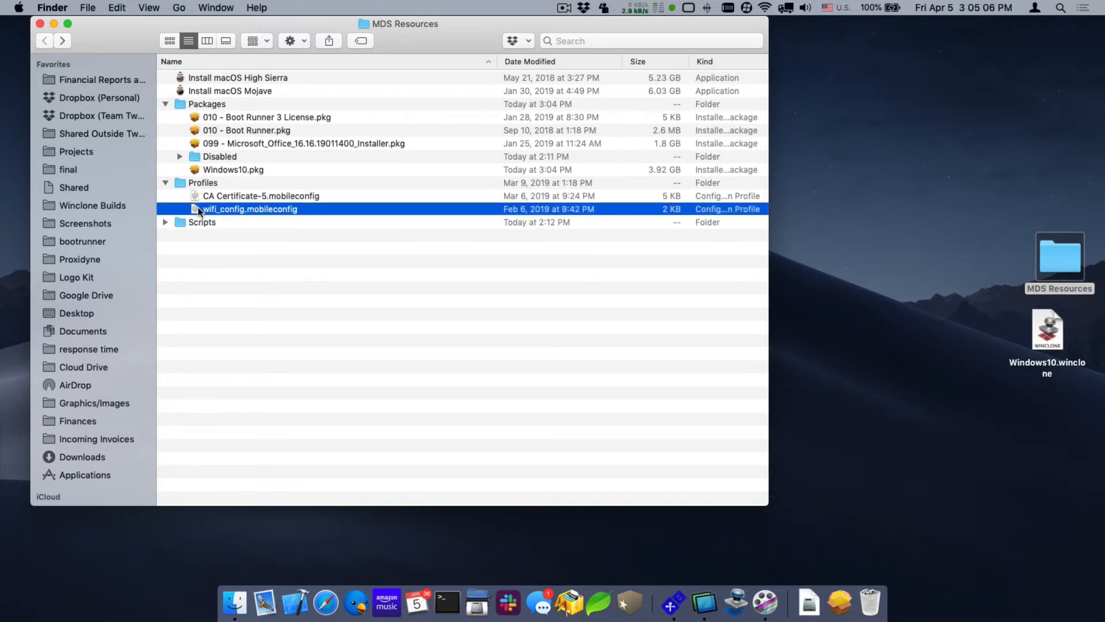
pyautogui.click(165, 223)
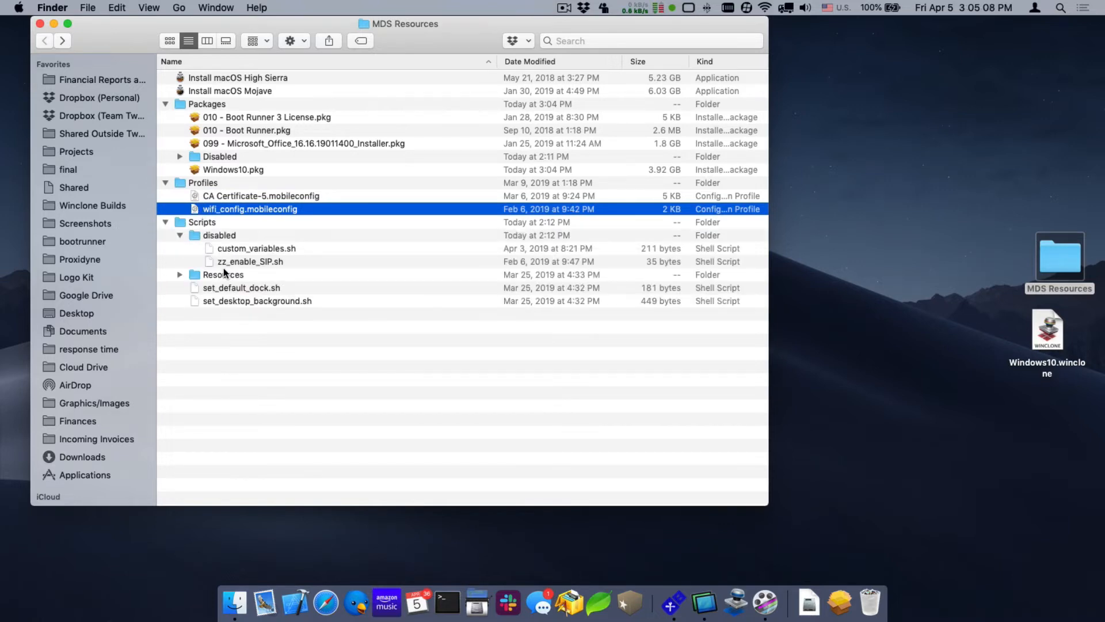
pyautogui.click(213, 288)
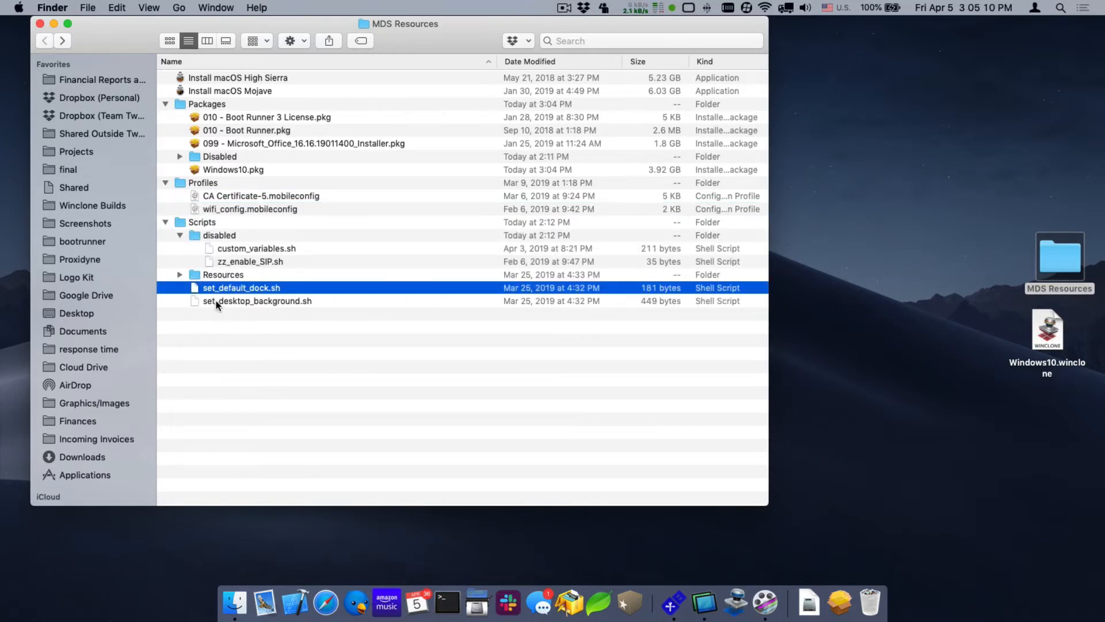
pyautogui.press('Down')
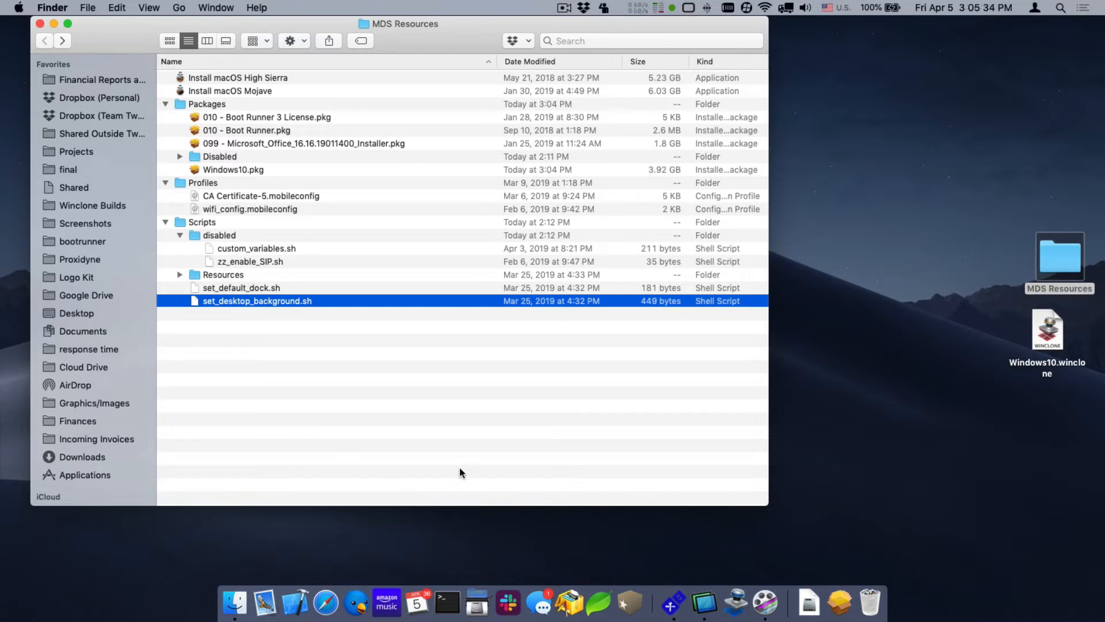
pyautogui.press('super+w')
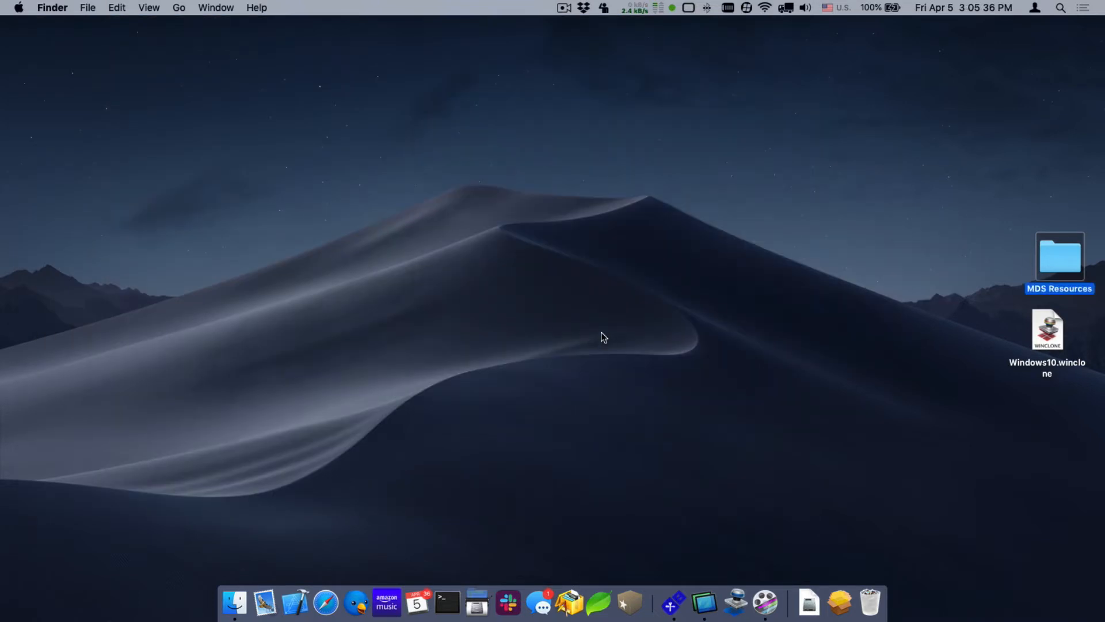
# Switch to MDS and add a new workflow named "Dual Boot Lab"
pyautogui.click(673, 603)
pyautogui.moveTo(507, 41); pyautogui.dragTo(508, 61)
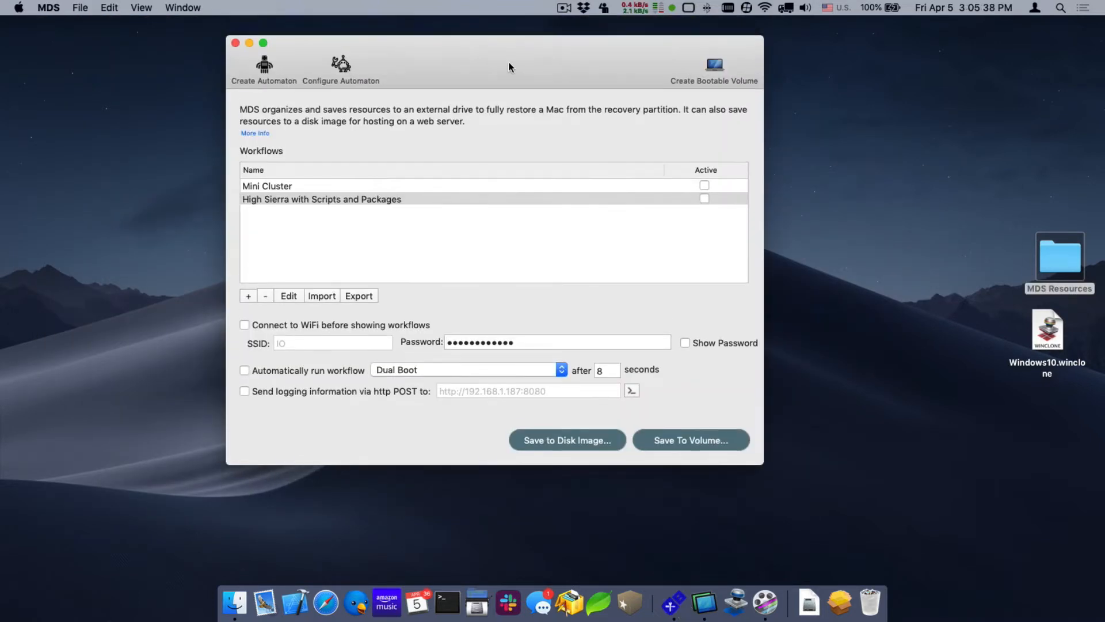
pyautogui.click(271, 234)
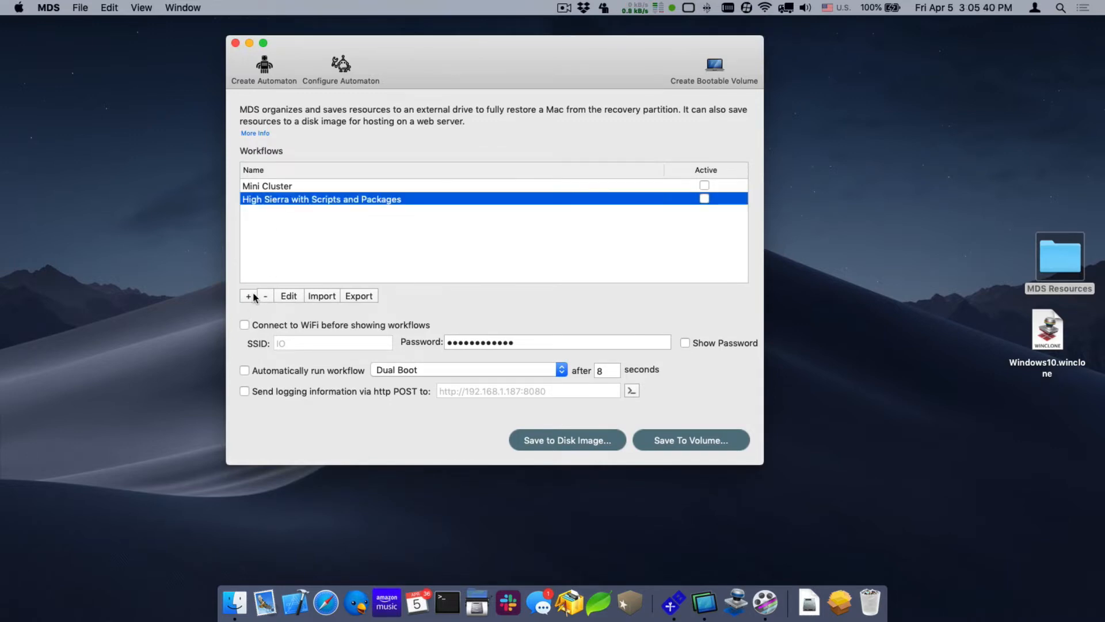
pyautogui.click(253, 296)
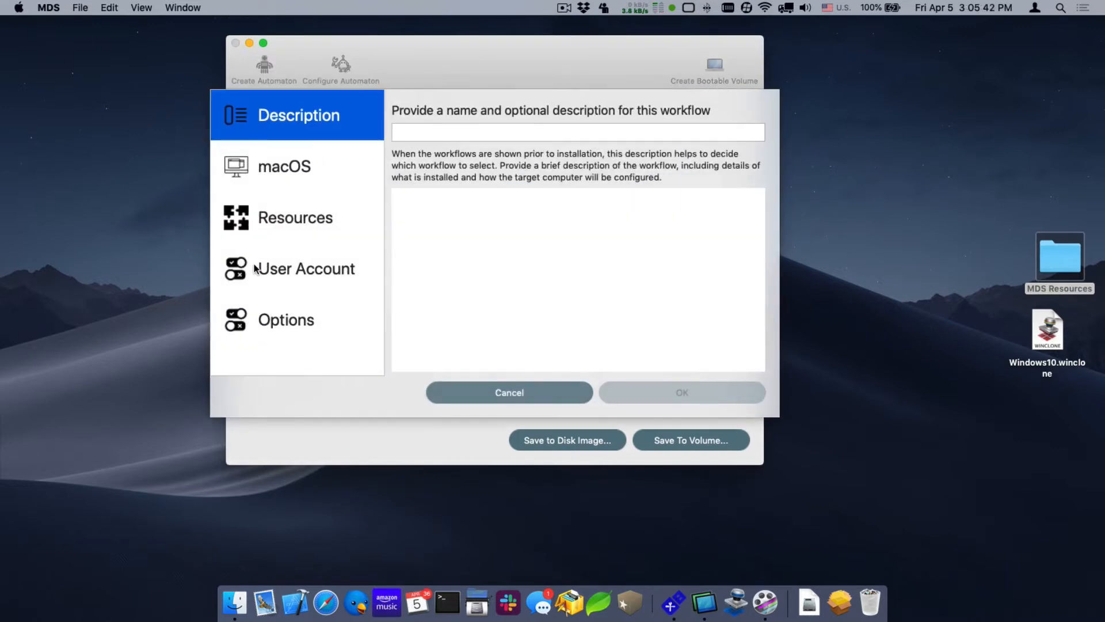
pyautogui.click(459, 132)
pyautogui.write('Dual ')
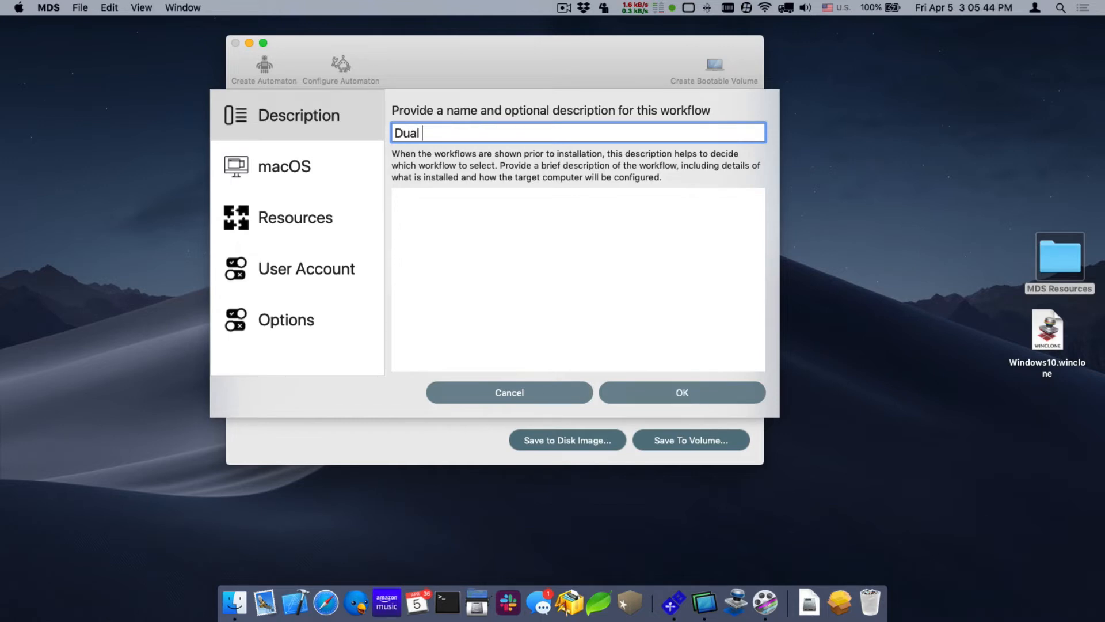
pyautogui.write('Boot Lab')
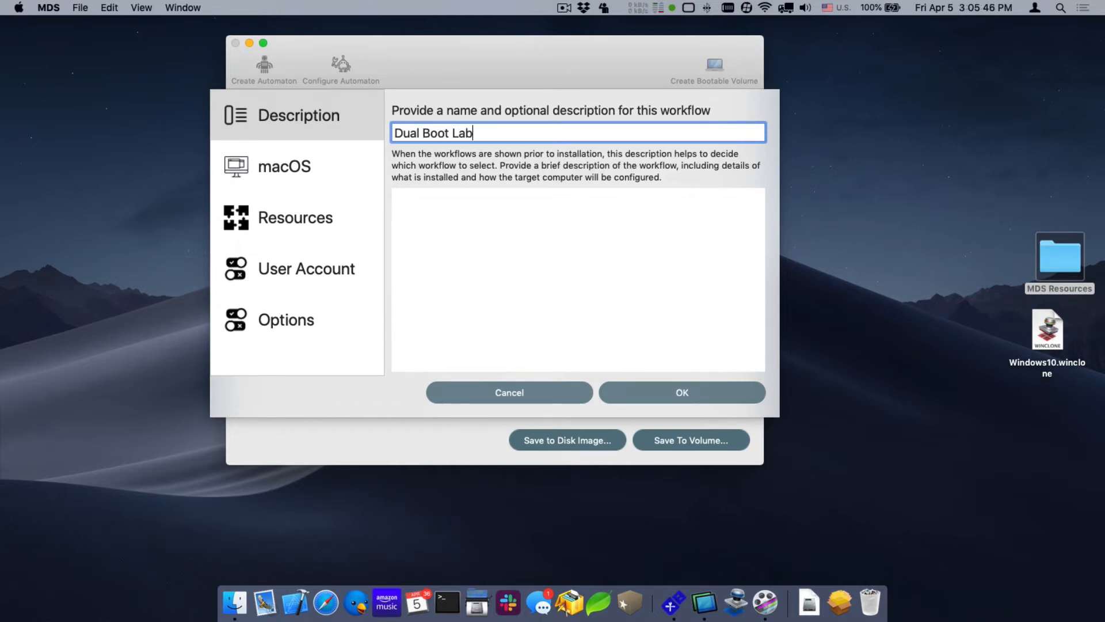
# Describe the workflow as "macOS Mojave with Windows 10 Boot Camp and profiles, default desktop and branding"
pyautogui.click(317, 167)
pyautogui.click(300, 115)
pyautogui.click(460, 229)
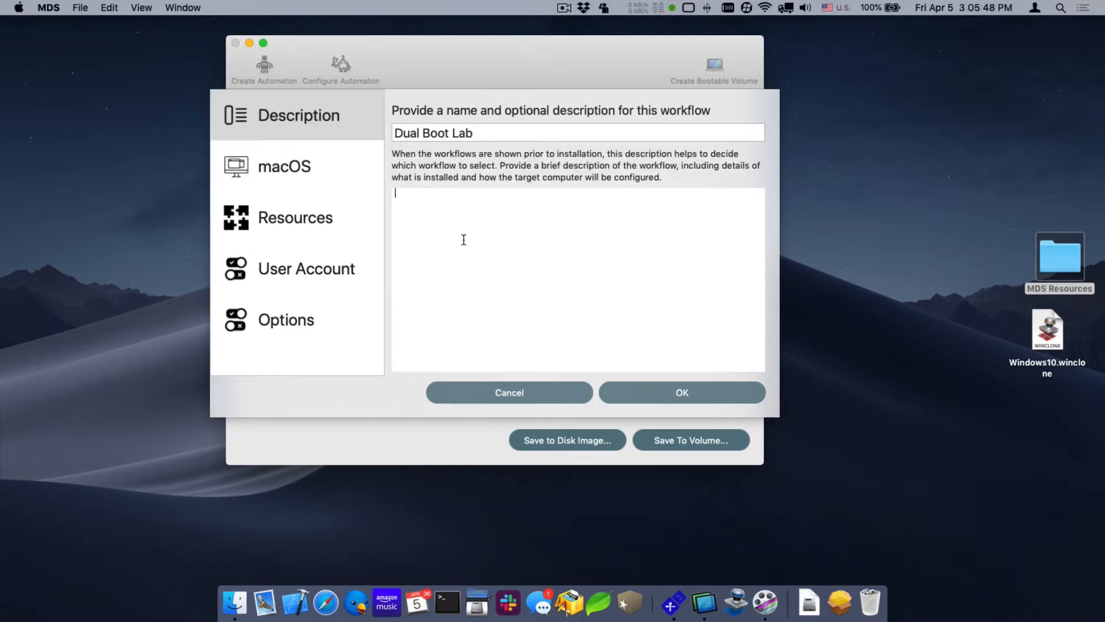
pyautogui.write('macOS Mojave with Wind')
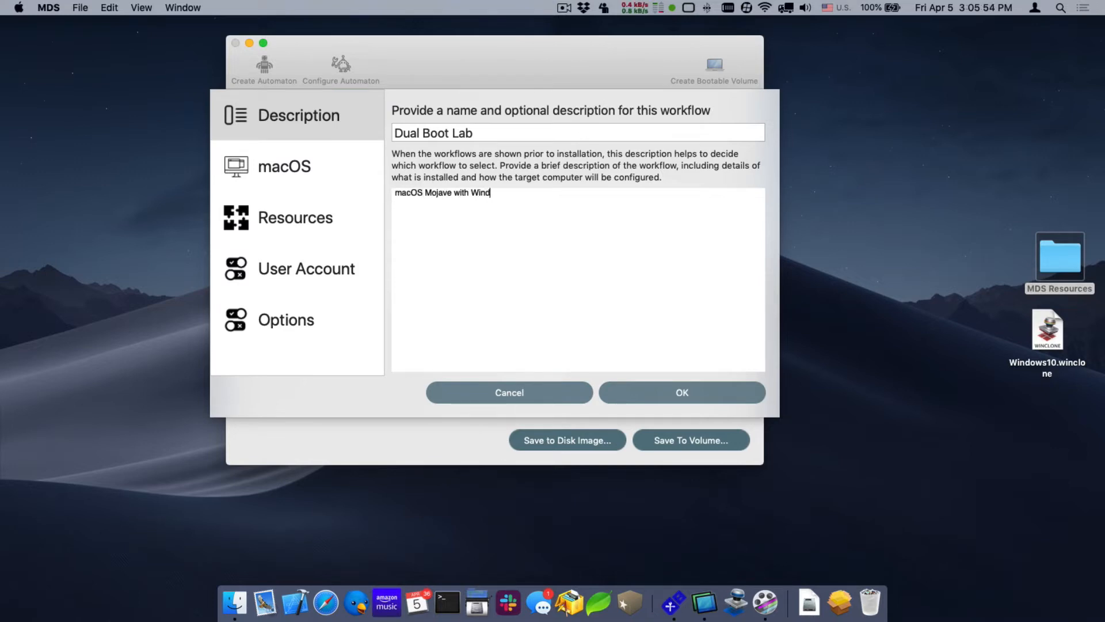
pyautogui.write('ows 10 Boo')
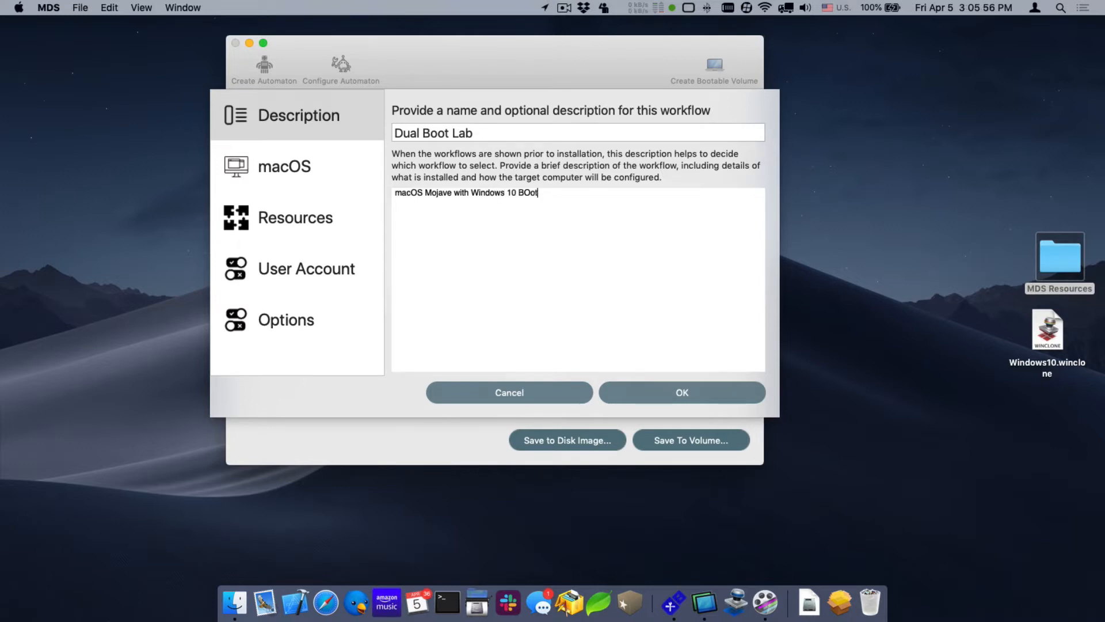
pyautogui.write('t Camp and profiles a')
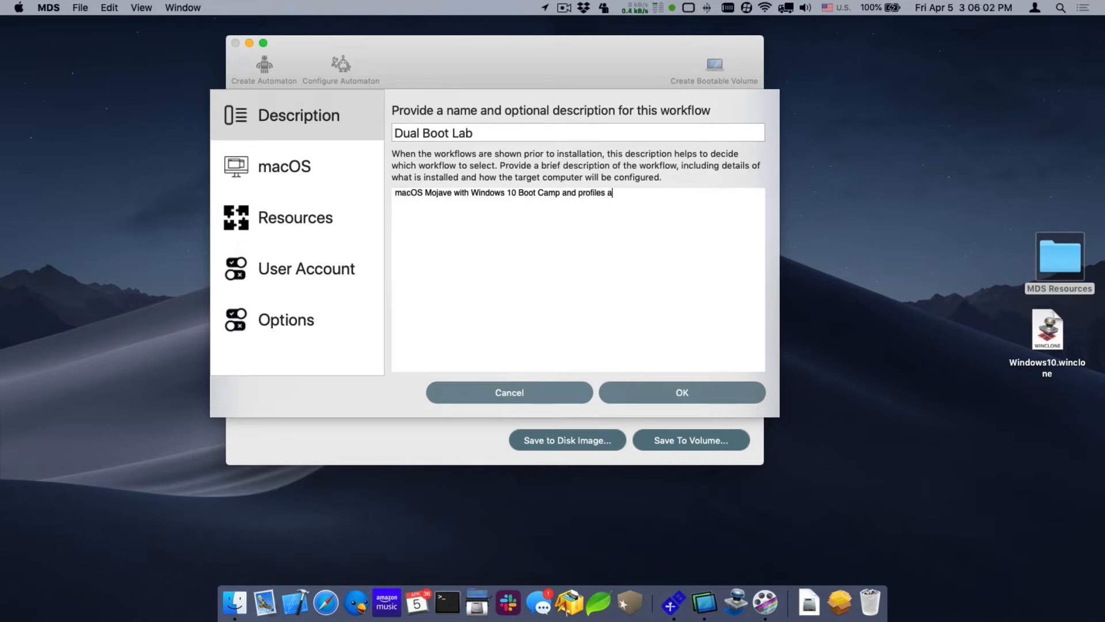
pyautogui.press('BackSpace')
pyautogui.press('BackSpace')
pyautogui.write(', default desktop and bra')
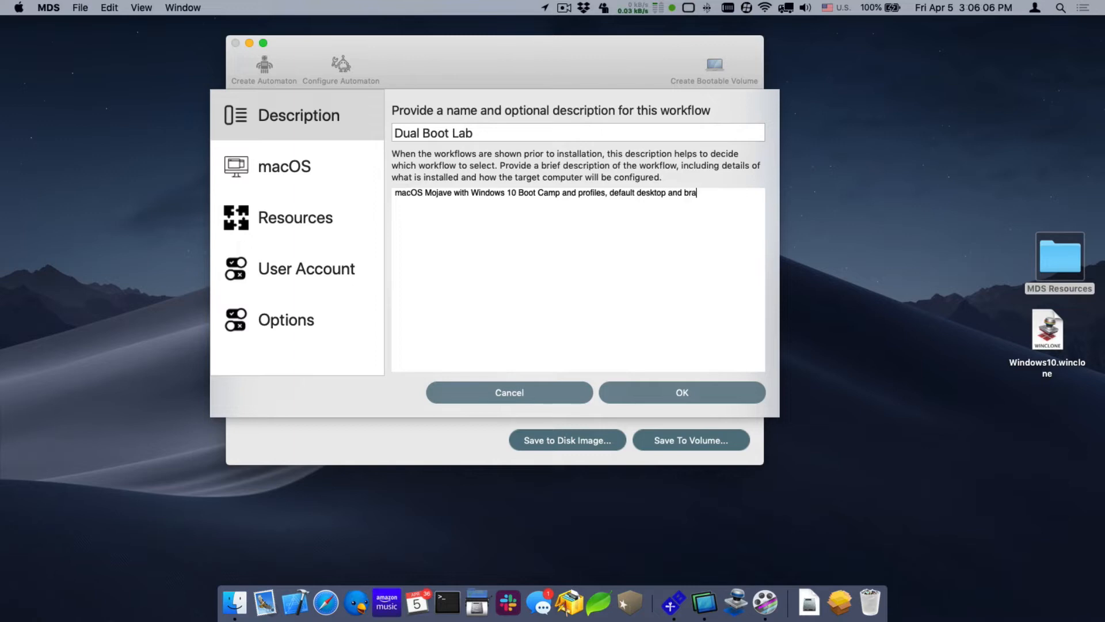
pyautogui.write('nding)')
# Enable macOS installation for the workflow with the Install macOS Mojave installer and the Erase and Install option
pyautogui.click(264, 171)
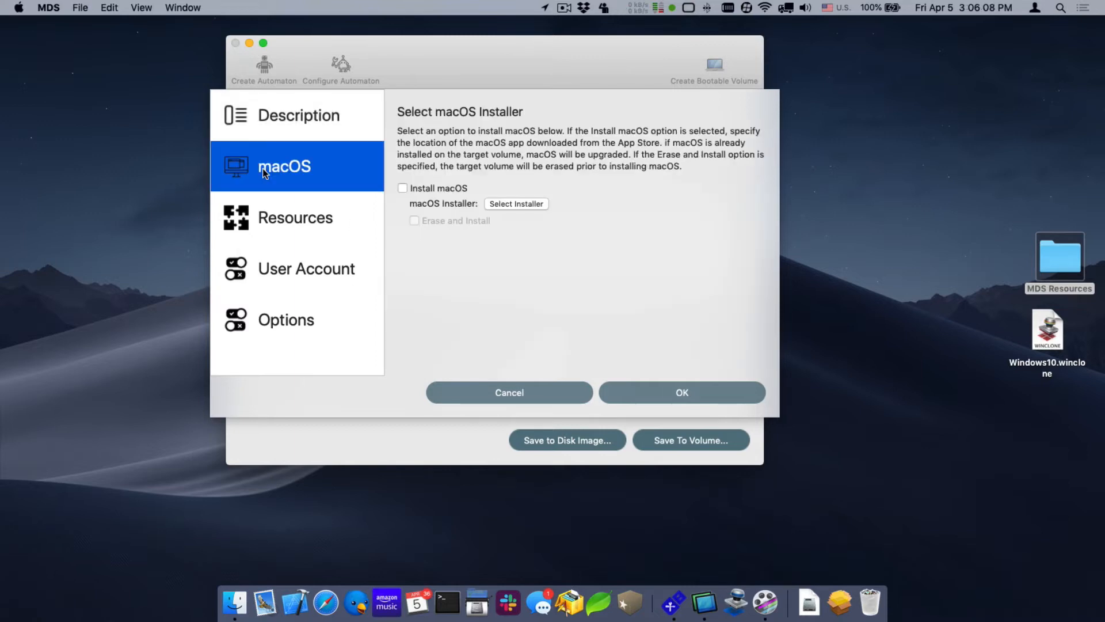
pyautogui.click(459, 190)
pyautogui.click(523, 205)
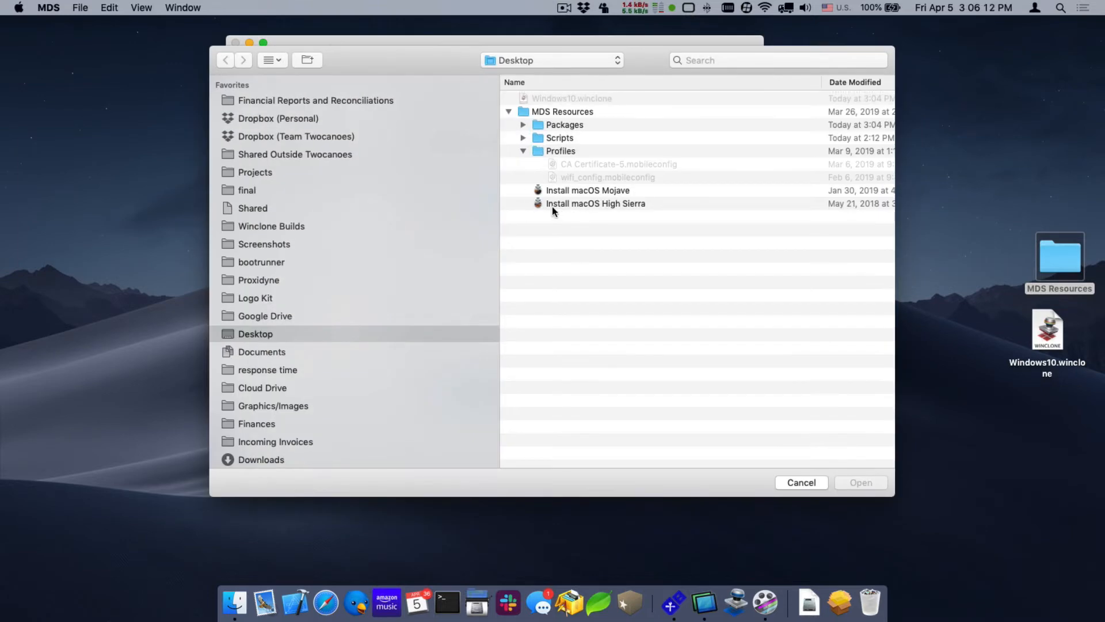
pyautogui.doubleClick(610, 204)
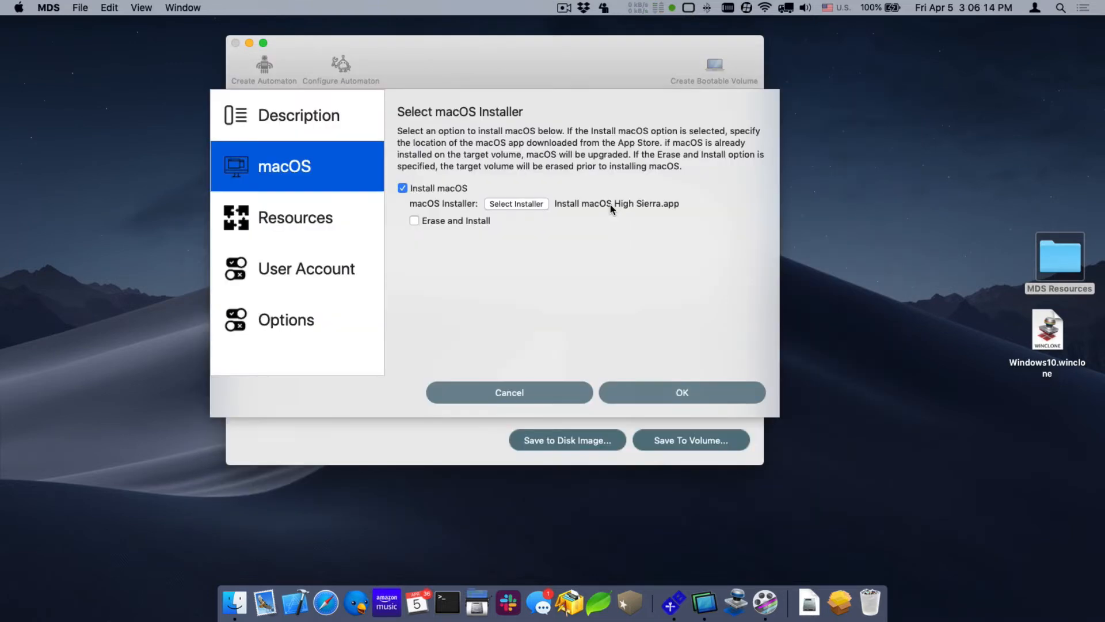
pyautogui.click(512, 205)
pyautogui.doubleClick(566, 188)
pyautogui.click(437, 222)
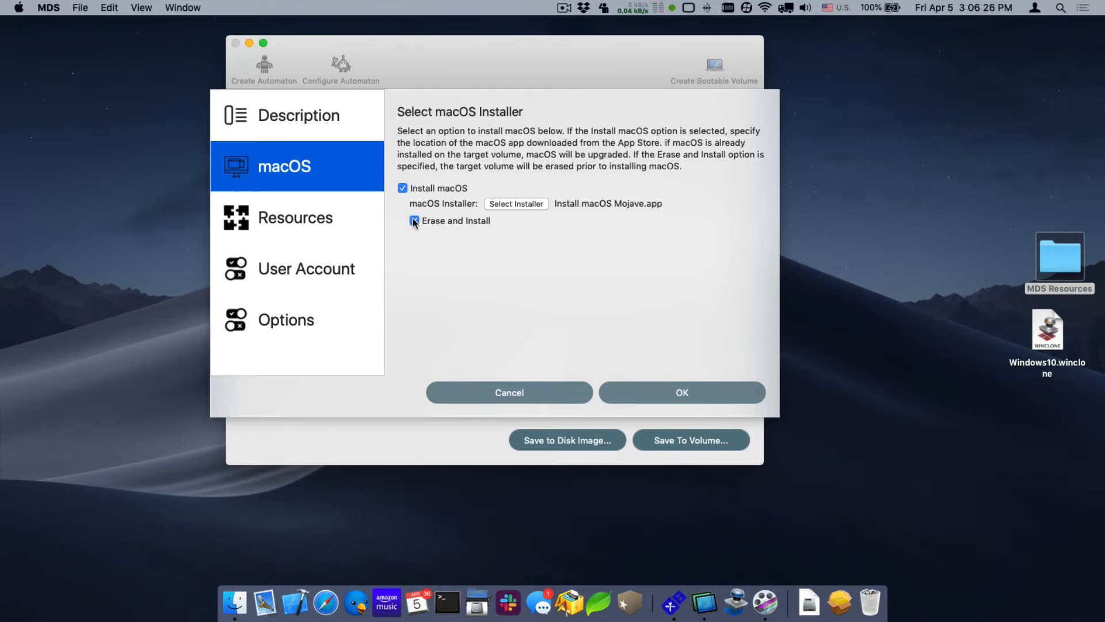
# Enable package and app installation, using the Packages folder of MDS Resources as the source
pyautogui.click(262, 216)
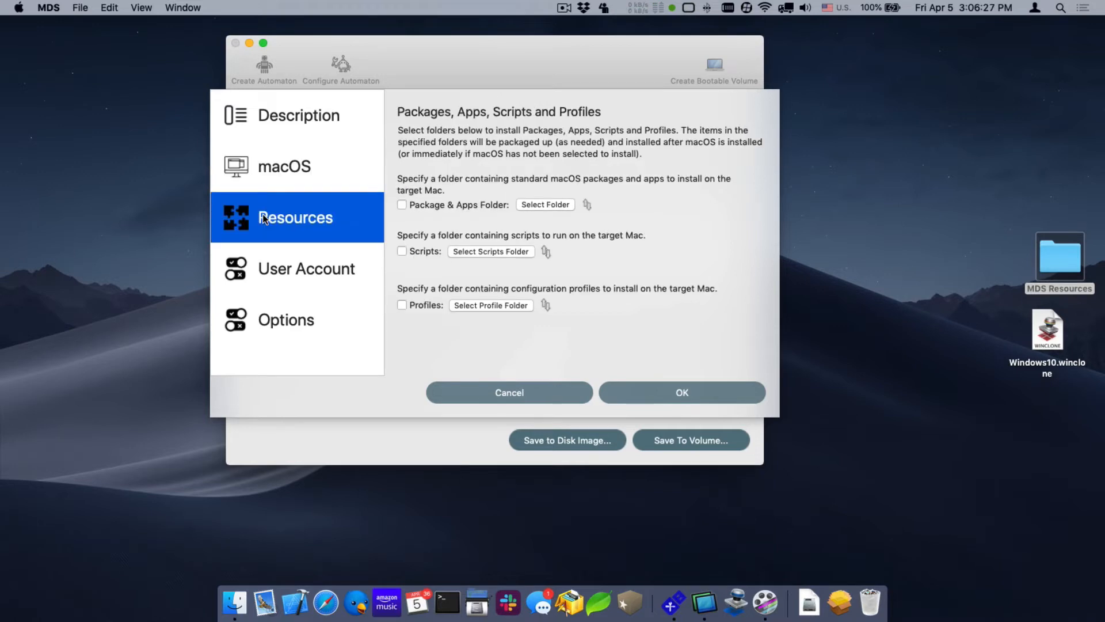
pyautogui.click(401, 206)
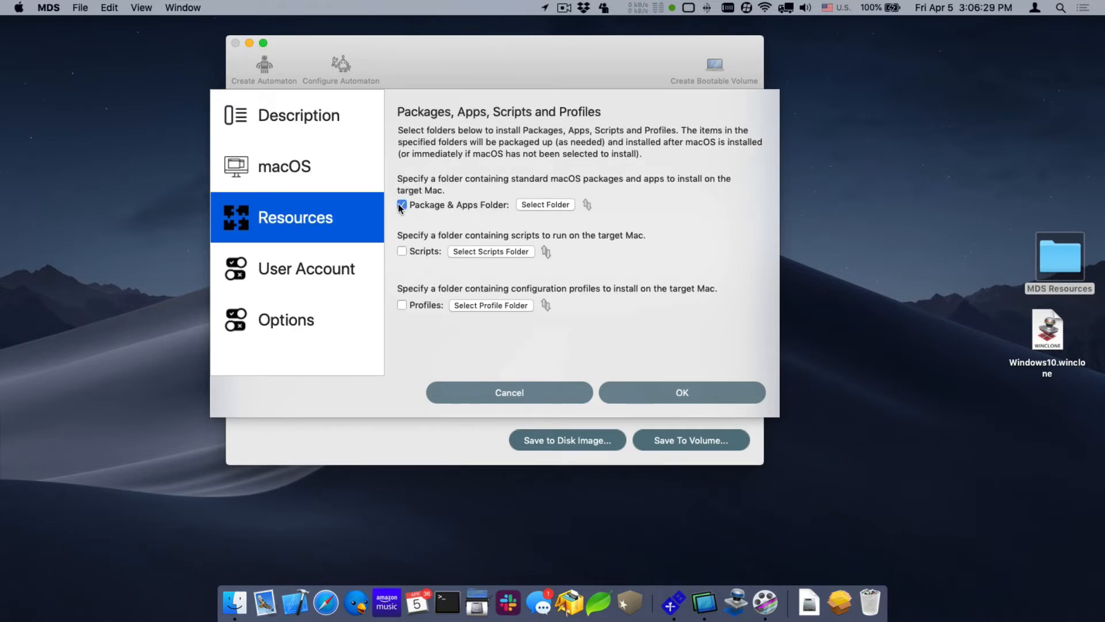
pyautogui.click(551, 202)
pyautogui.click(548, 143)
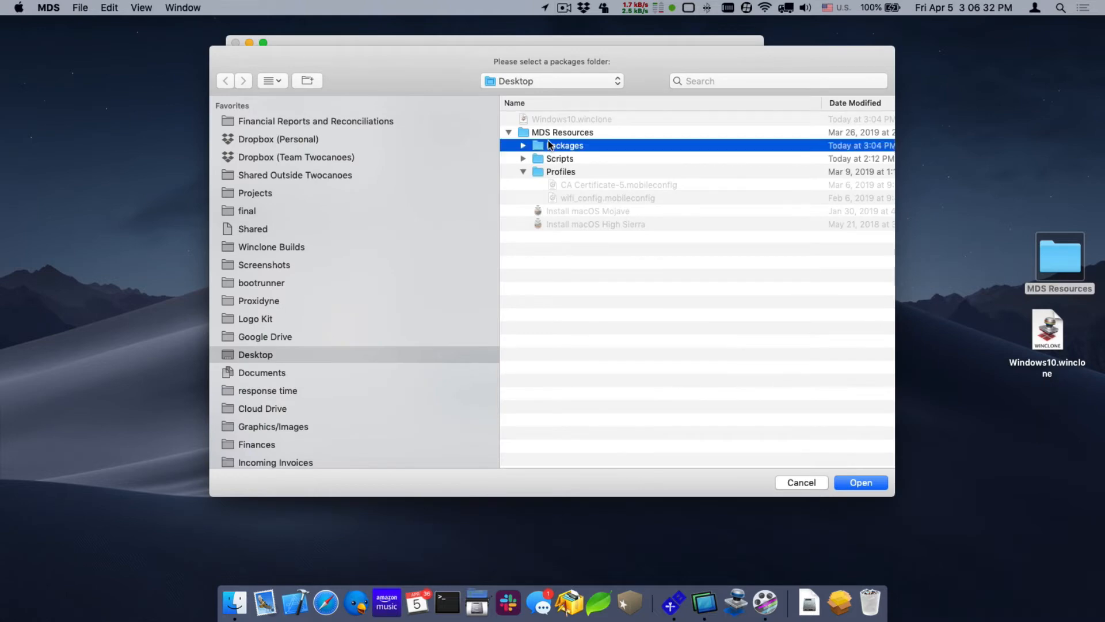
pyautogui.doubleClick(548, 142)
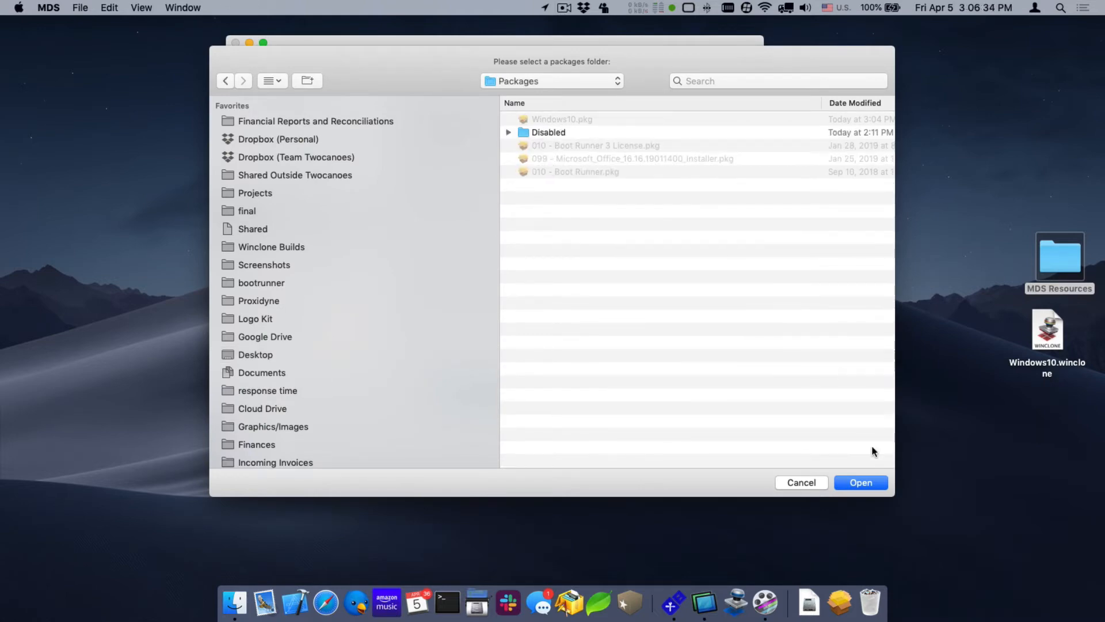
pyautogui.click(865, 482)
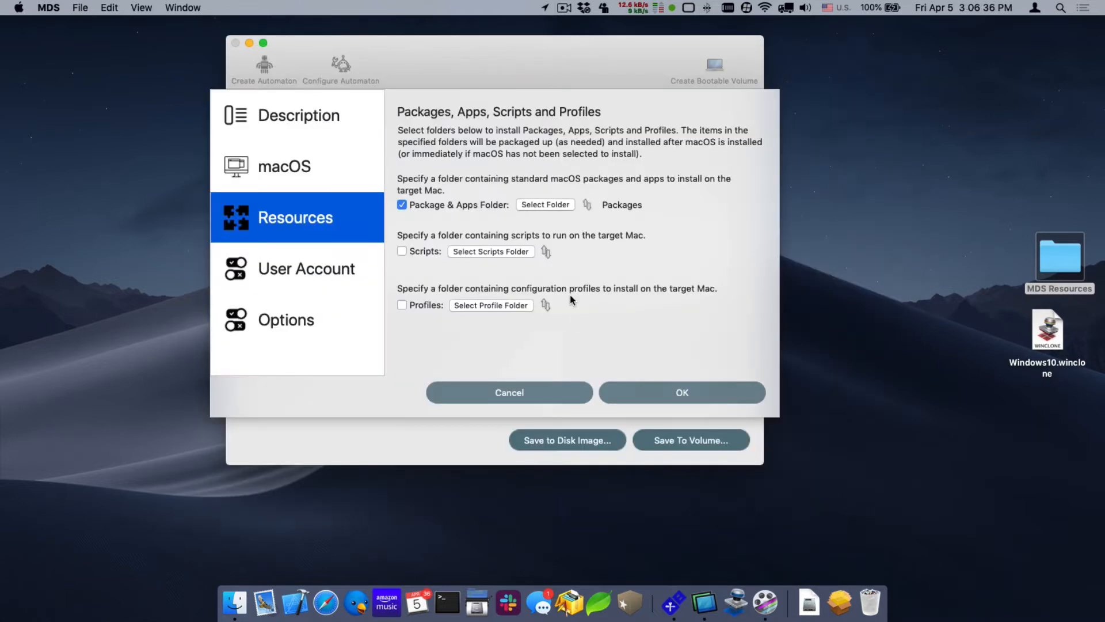
# Set Windows10.pkg to install before the macOS installation and close the package order list
pyautogui.click(587, 205)
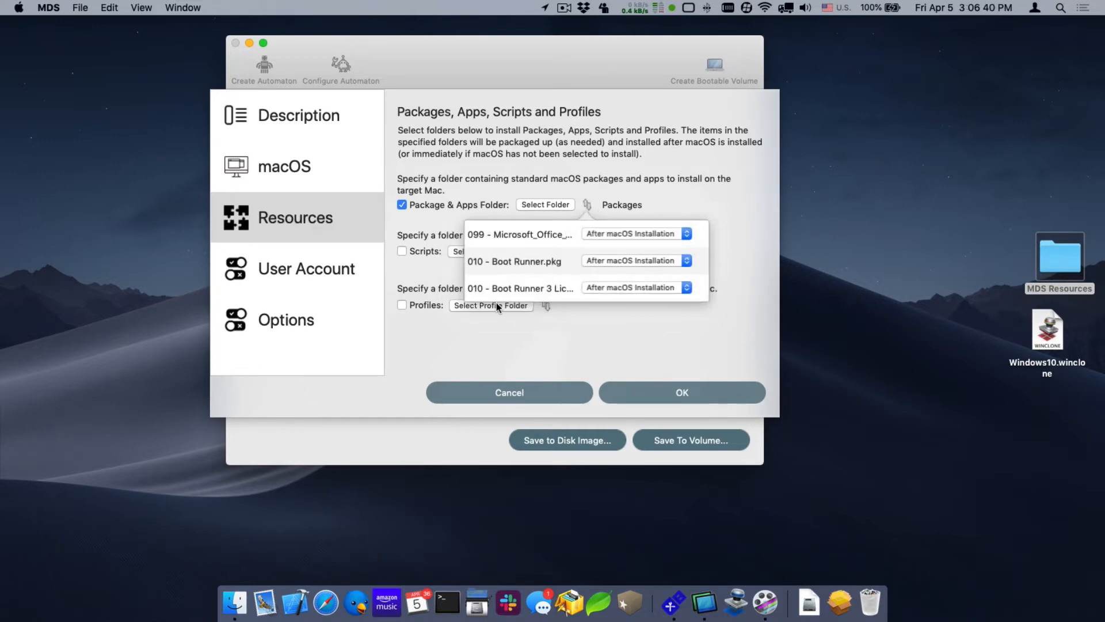
pyautogui.scroll(-2, 516, 261)
pyautogui.click(628, 288)
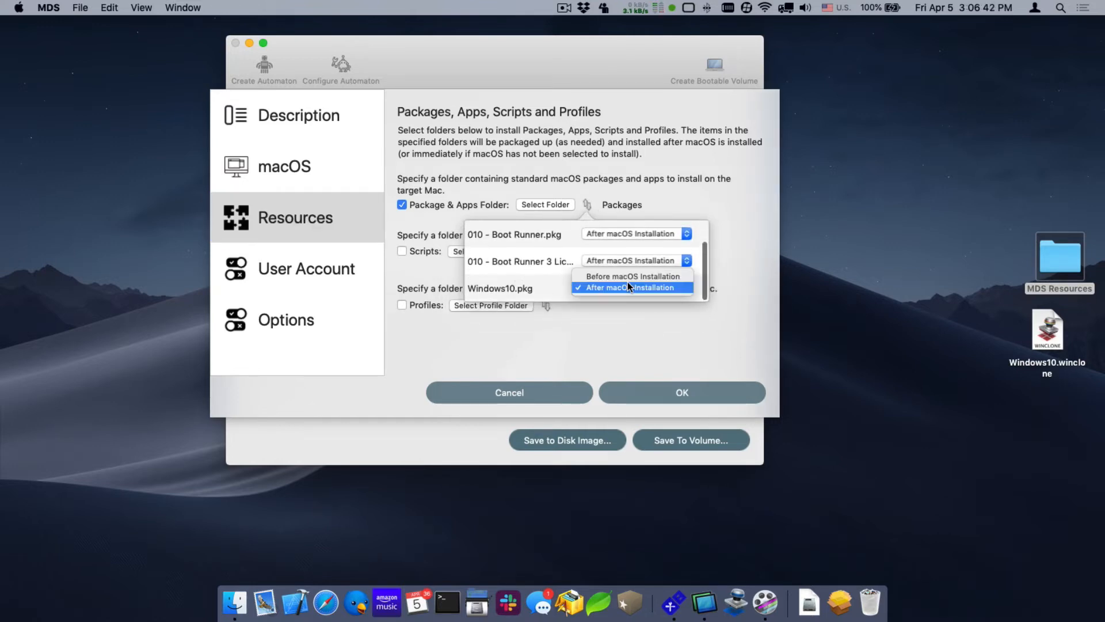
pyautogui.click(631, 277)
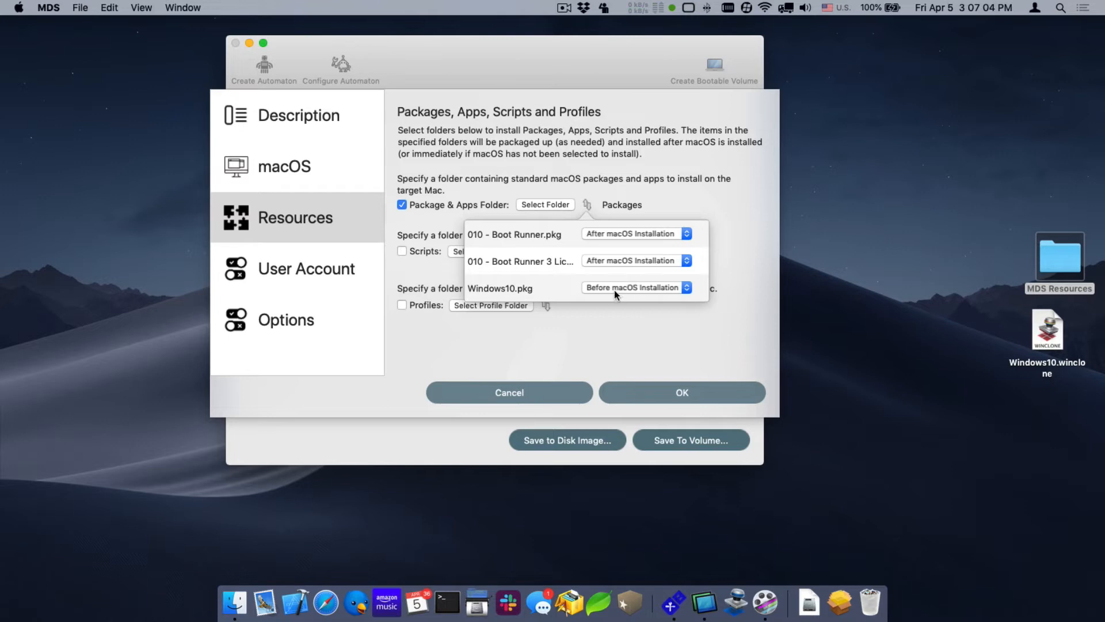
pyautogui.click(633, 288)
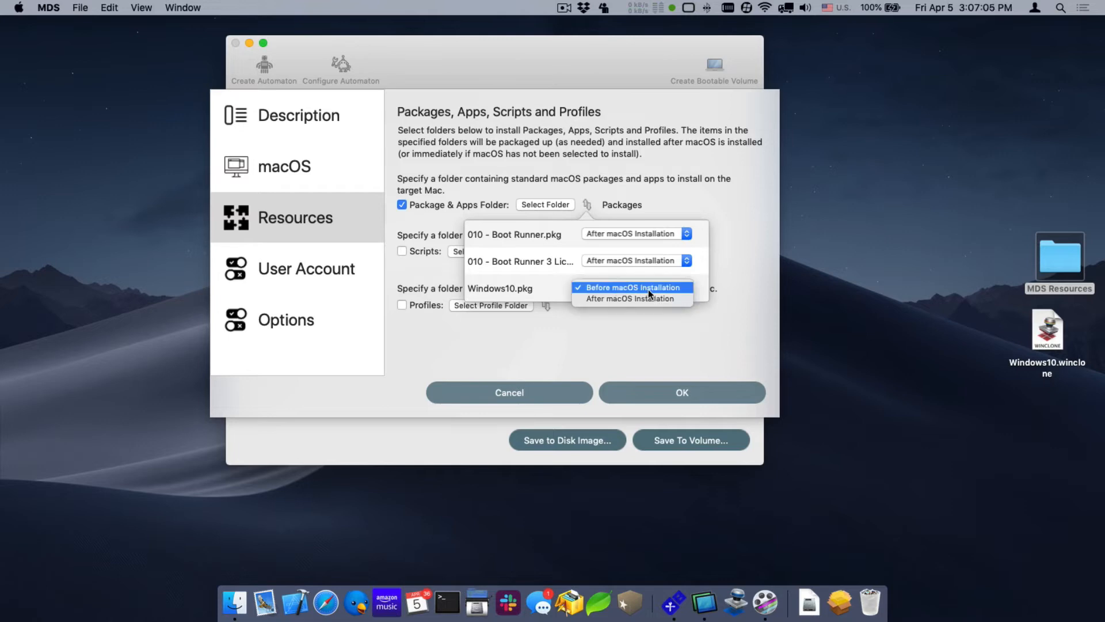
pyautogui.click(714, 284)
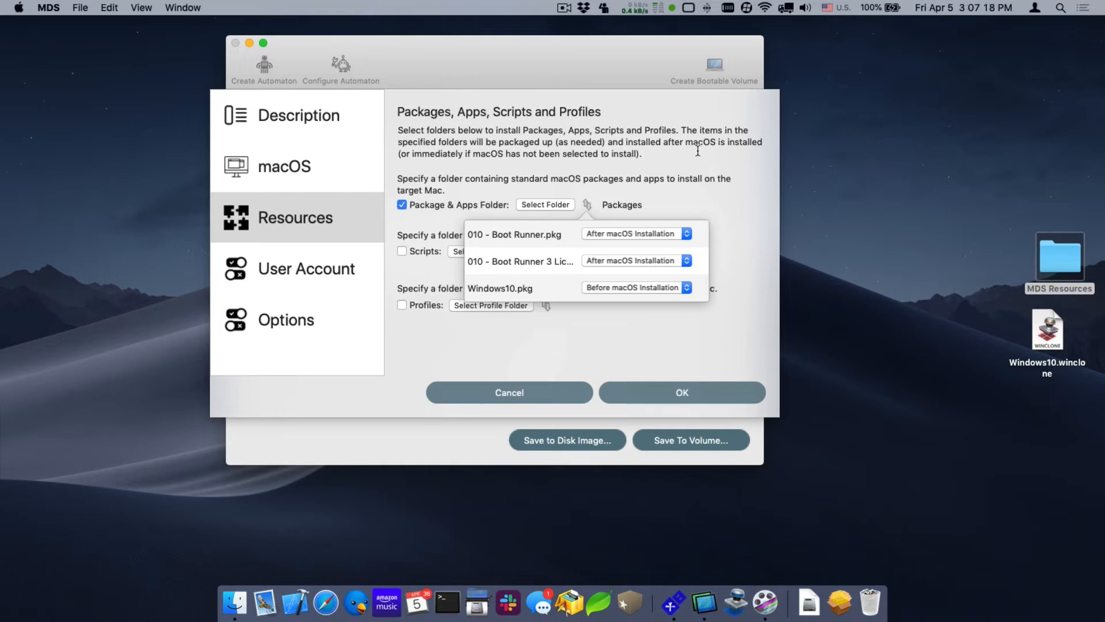
pyautogui.click(634, 155)
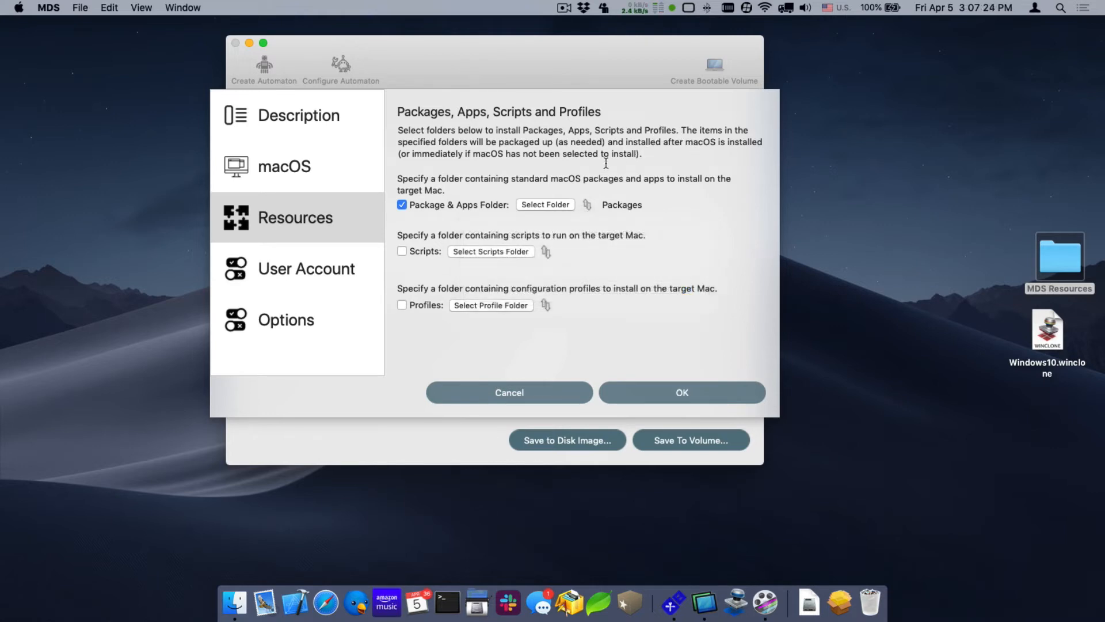
# Enable scripts for the workflow and choose the Scripts folder of MDS Resources
pyautogui.click(413, 255)
pyautogui.click(479, 253)
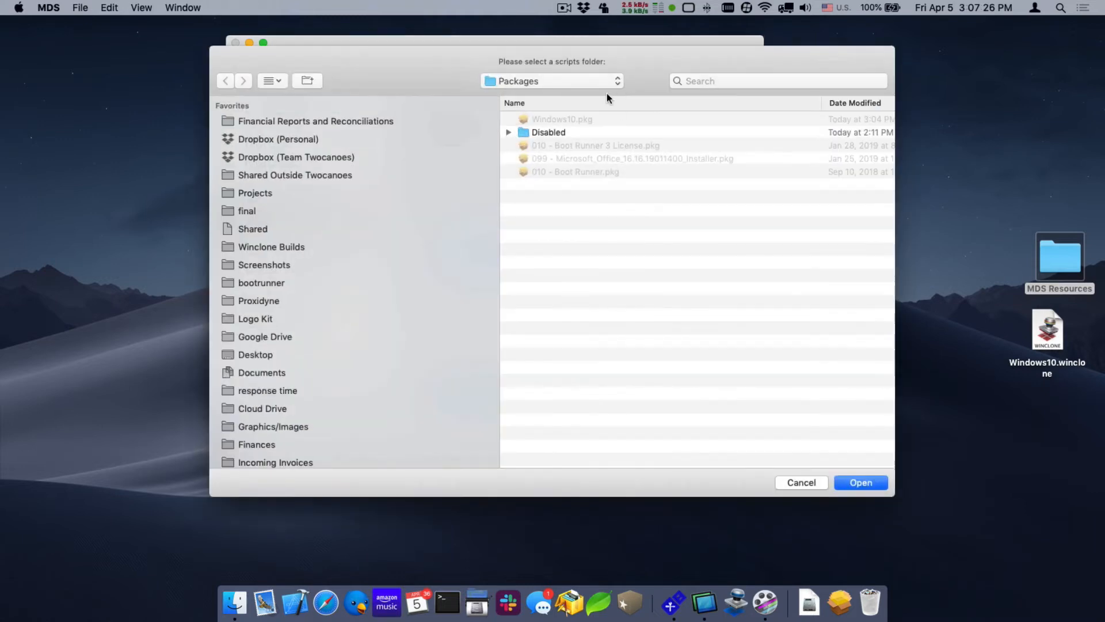
pyautogui.click(569, 89)
pyautogui.click(570, 93)
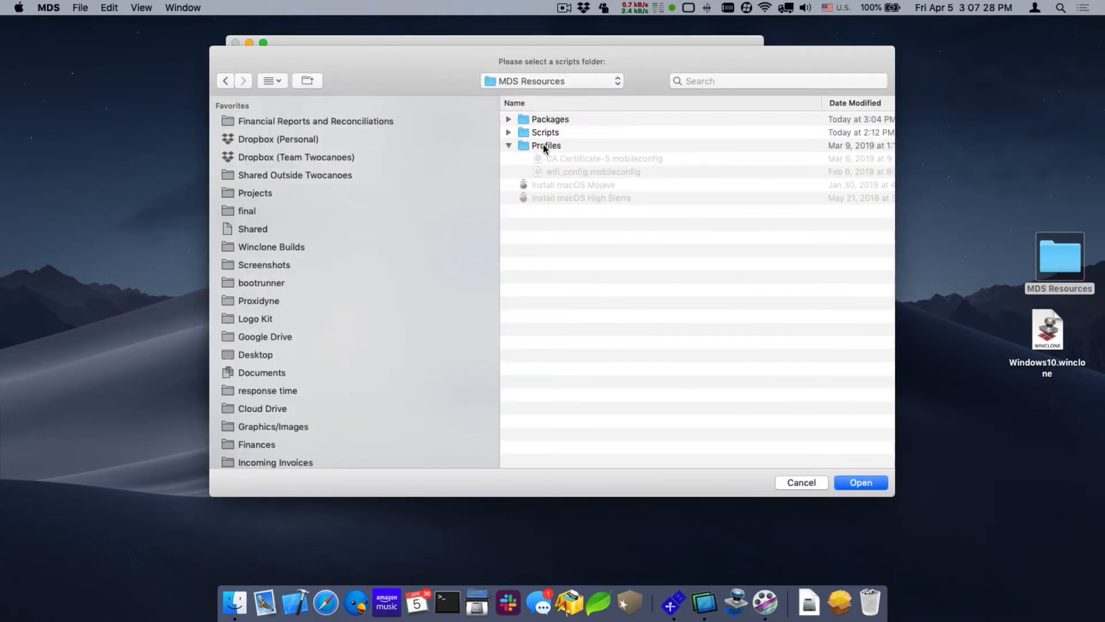
pyautogui.doubleClick(540, 127)
pyautogui.press('Return')
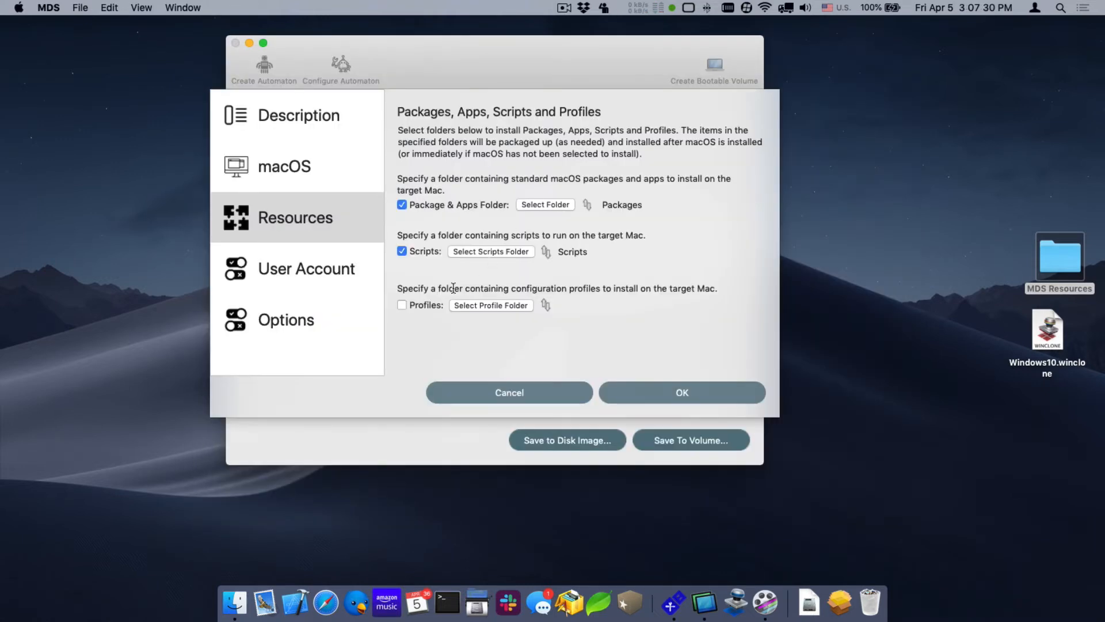
# Add configuration profiles to the workflow from the Profiles folder of MDS Resources
pyautogui.click(513, 305)
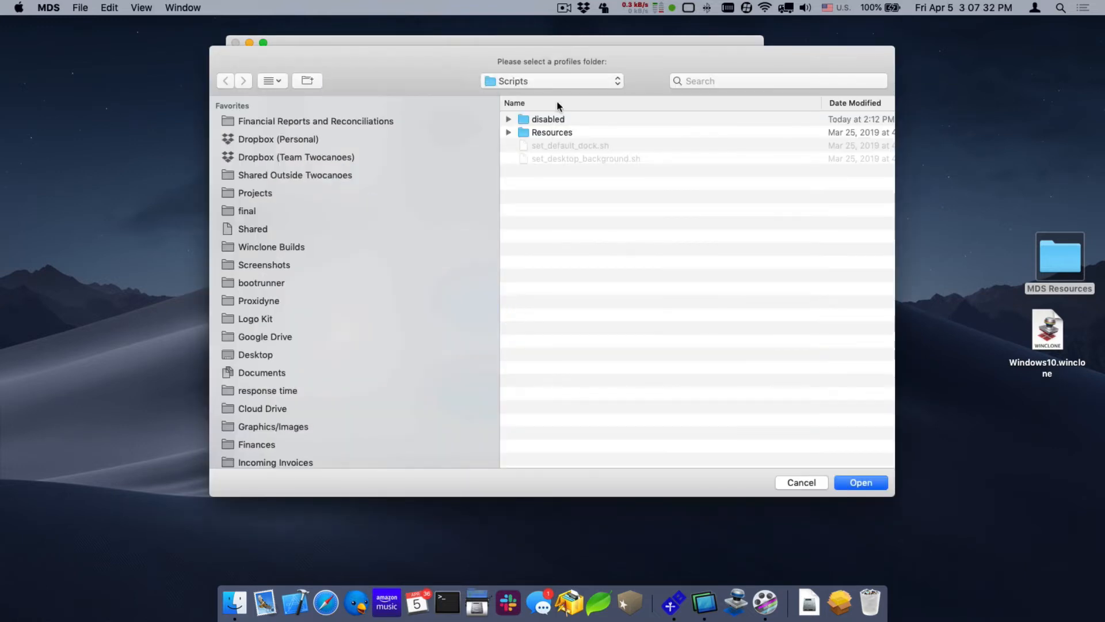
pyautogui.click(535, 86)
pyautogui.click(534, 96)
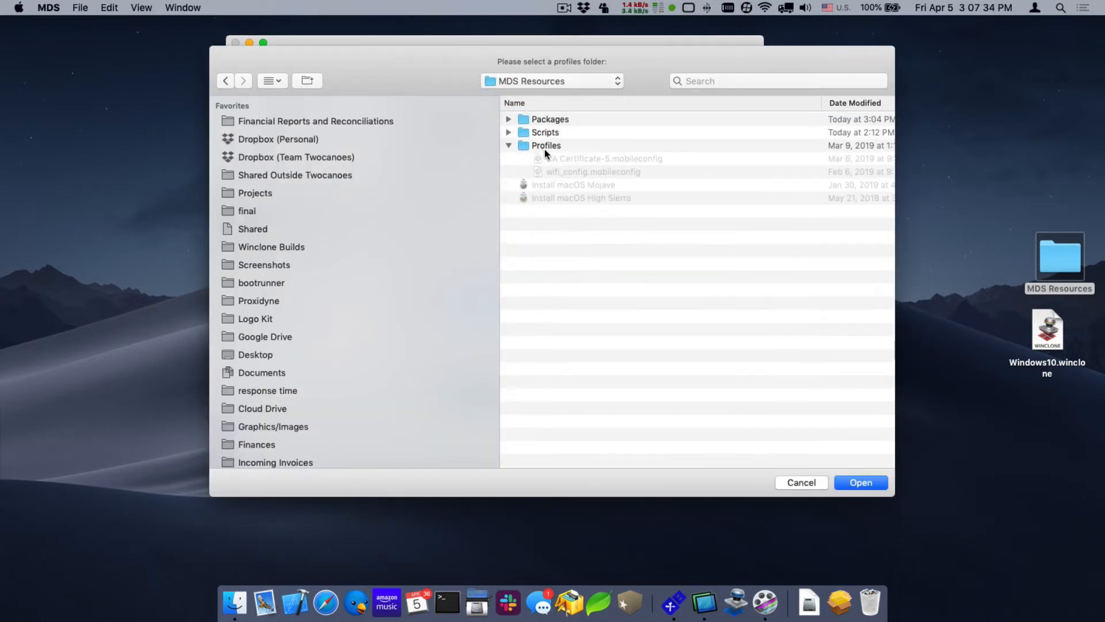
pyautogui.doubleClick(545, 149)
pyautogui.press('Return')
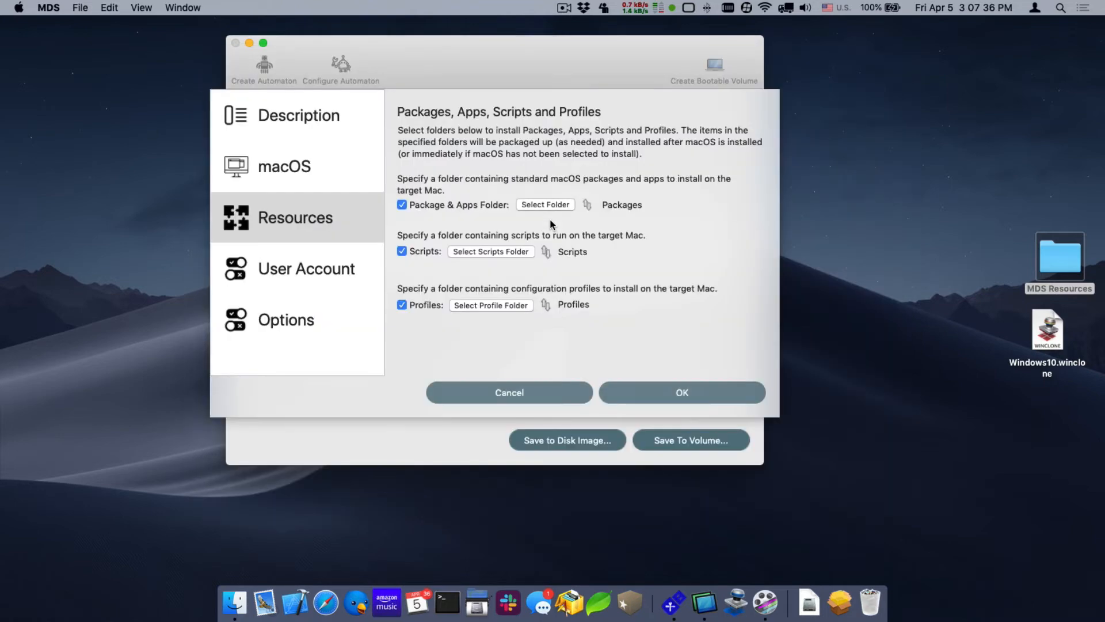
# Enable creation of a user account with the full name "TC Admin" and the short name "tcadmin"
pyautogui.click(300, 268)
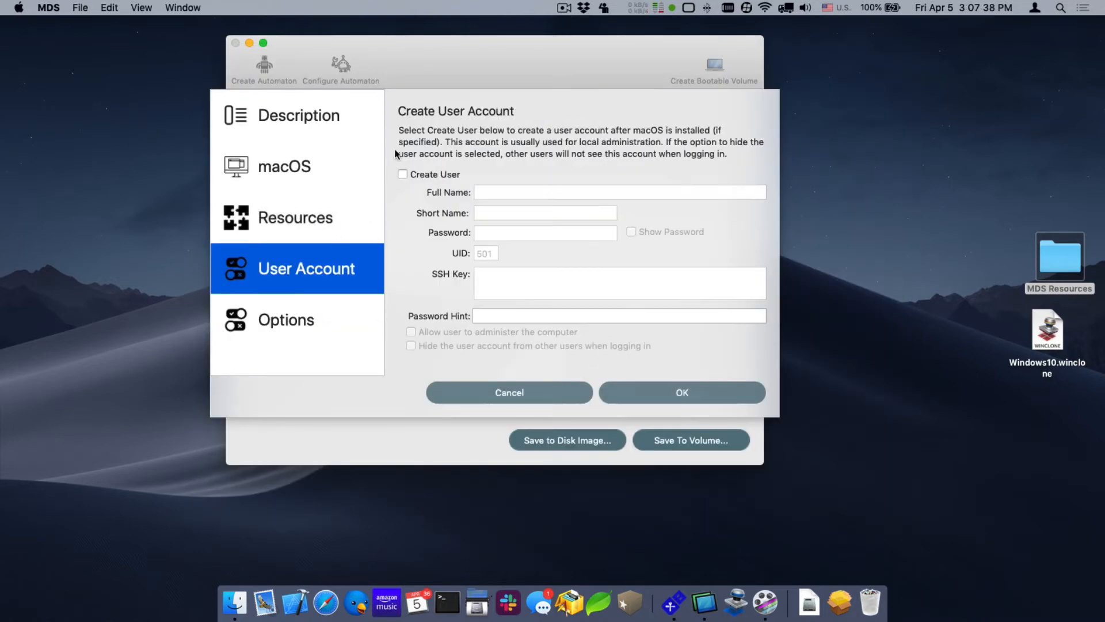
pyautogui.click(404, 174)
pyautogui.click(505, 195)
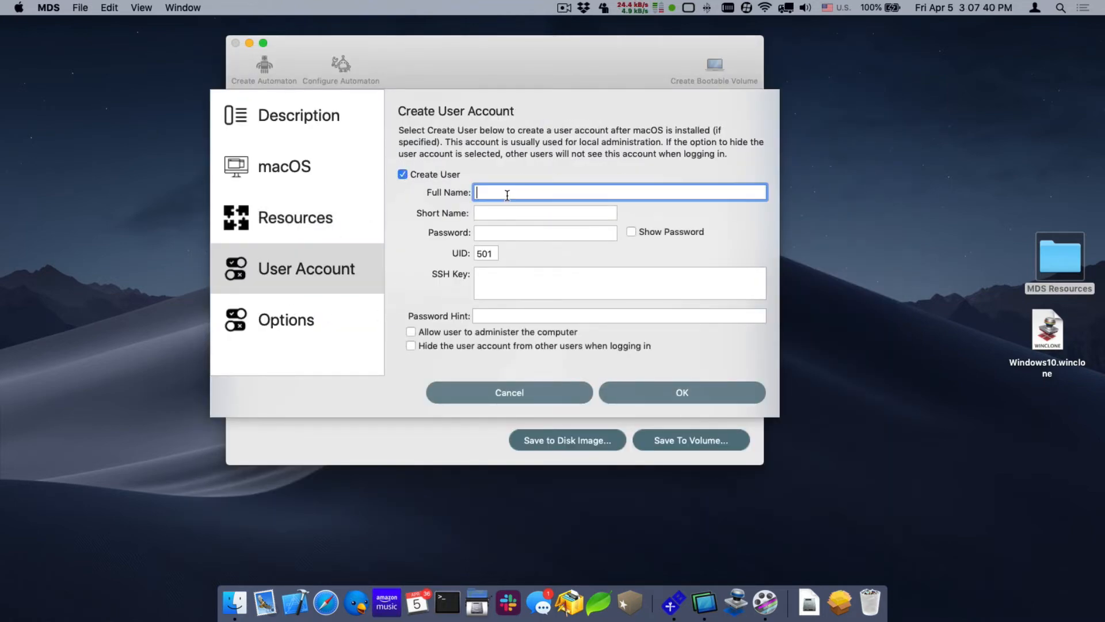
pyautogui.write('TC Admin')
pyautogui.press('Tab')
pyautogui.write('tc')
pyautogui.press('BackSpace')
pyautogui.write('cadmin')
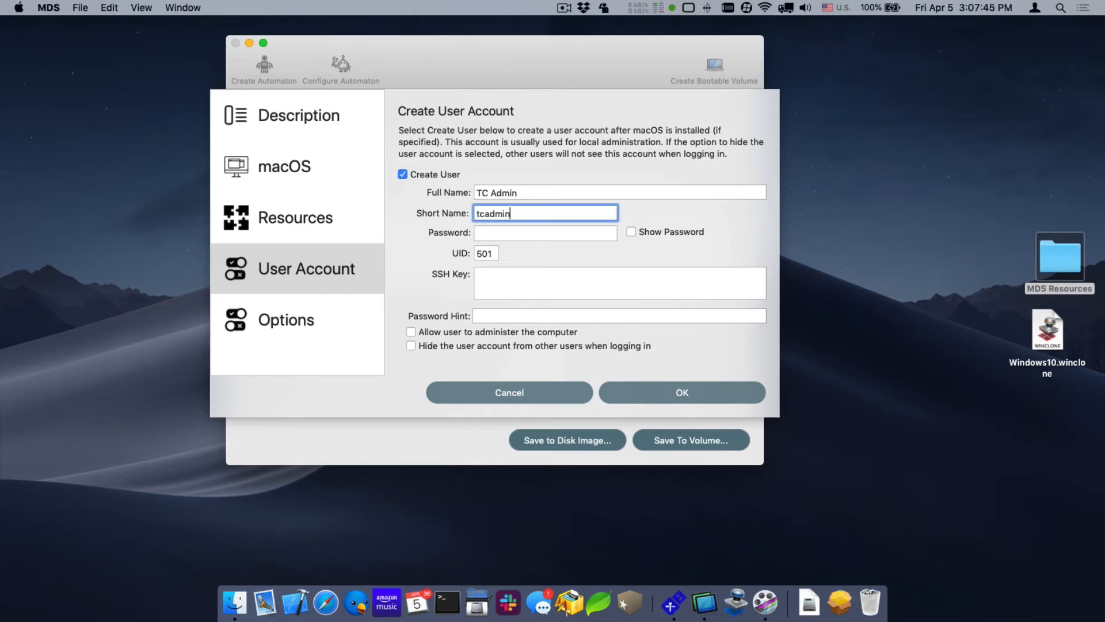
# Enter the account password, reveal it briefly to check it and hide it again
pyautogui.press('Tab')
pyautogui.write('•••••••••')
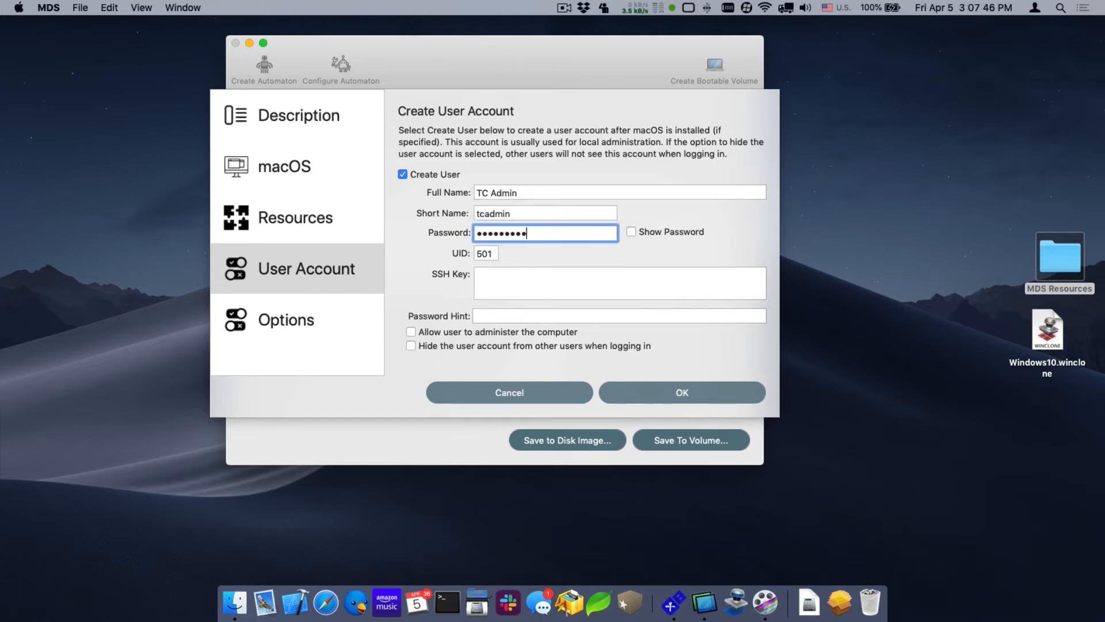
pyautogui.click(632, 231)
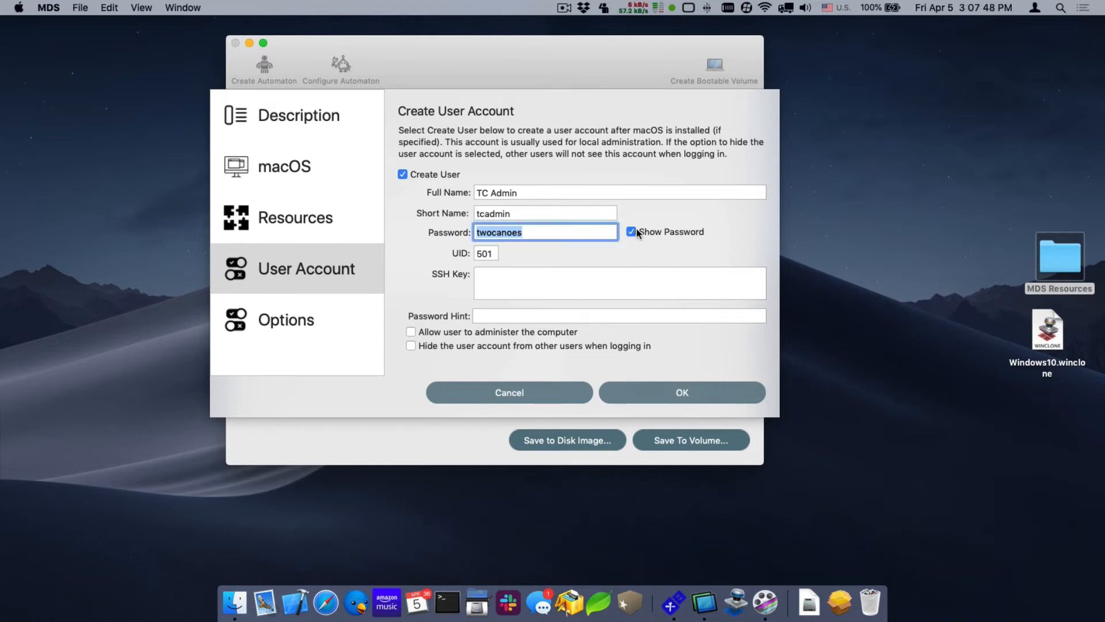
pyautogui.click(637, 233)
# Enter "standard" as the account's password hint and allow the user to administer the computer
pyautogui.click(502, 286)
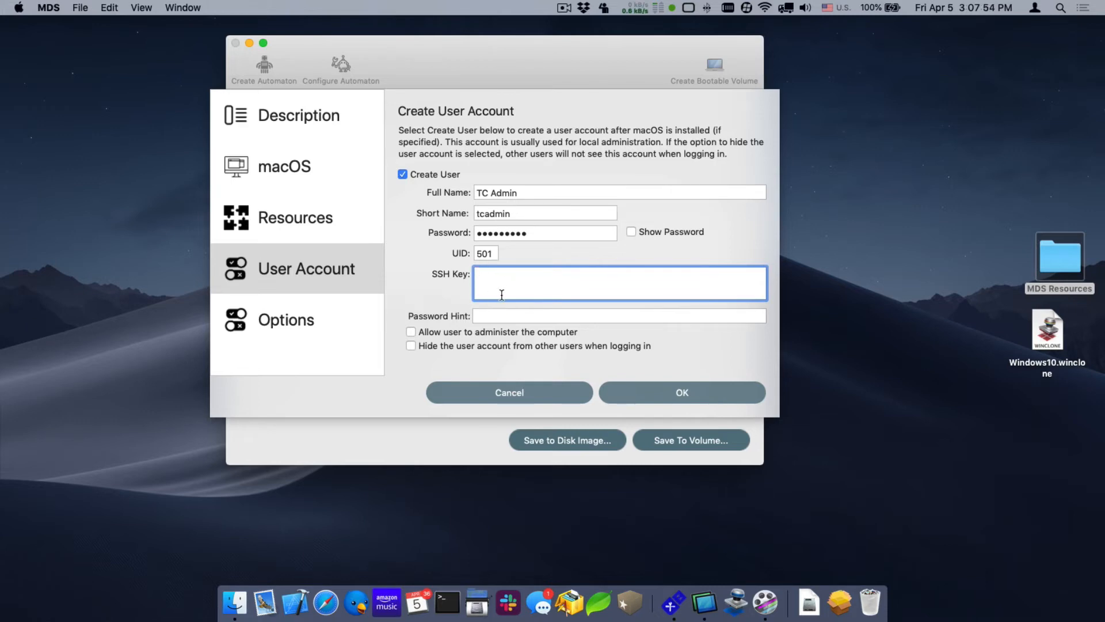
pyautogui.click(485, 316)
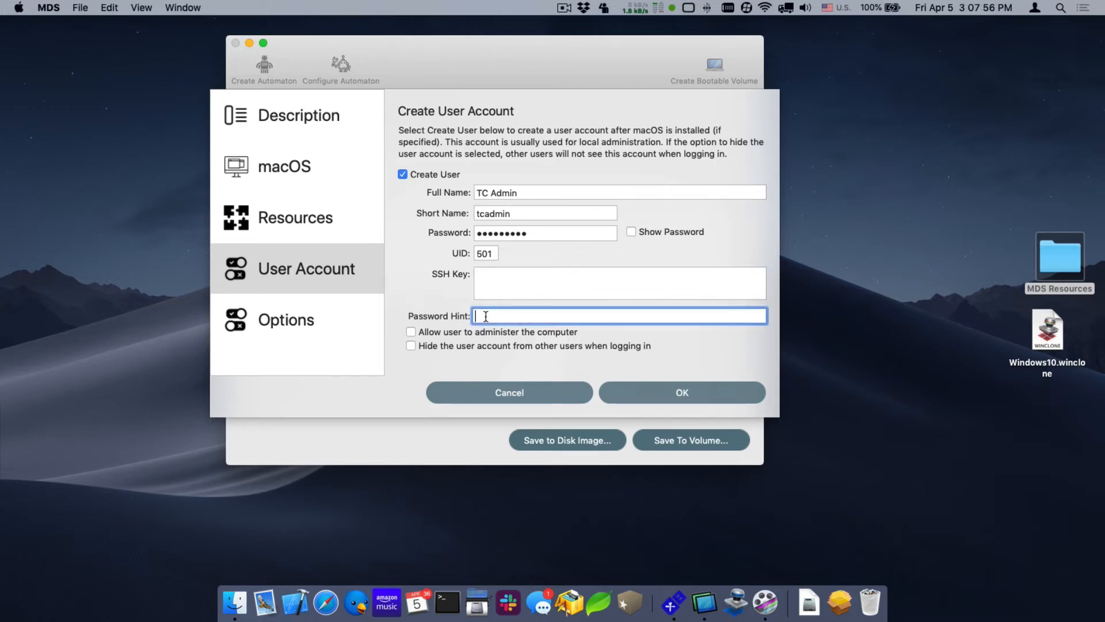
pyautogui.write('stadna')
pyautogui.press('BackSpace')
pyautogui.press('BackSpace')
pyautogui.press('BackSpace')
pyautogui.write('ndard')
pyautogui.click(447, 332)
# Make the target Mac wait for network before installing resources and join the WiFi network "IO" with its password
pyautogui.click(313, 333)
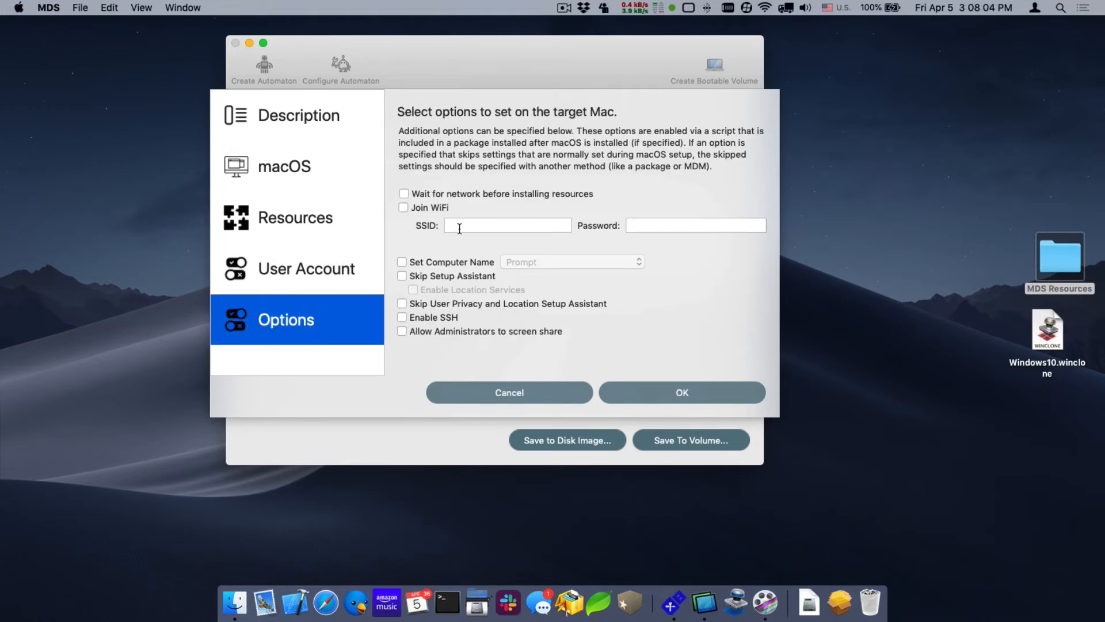
pyautogui.click(441, 193)
pyautogui.click(413, 205)
pyautogui.click(472, 224)
pyautogui.write('IO')
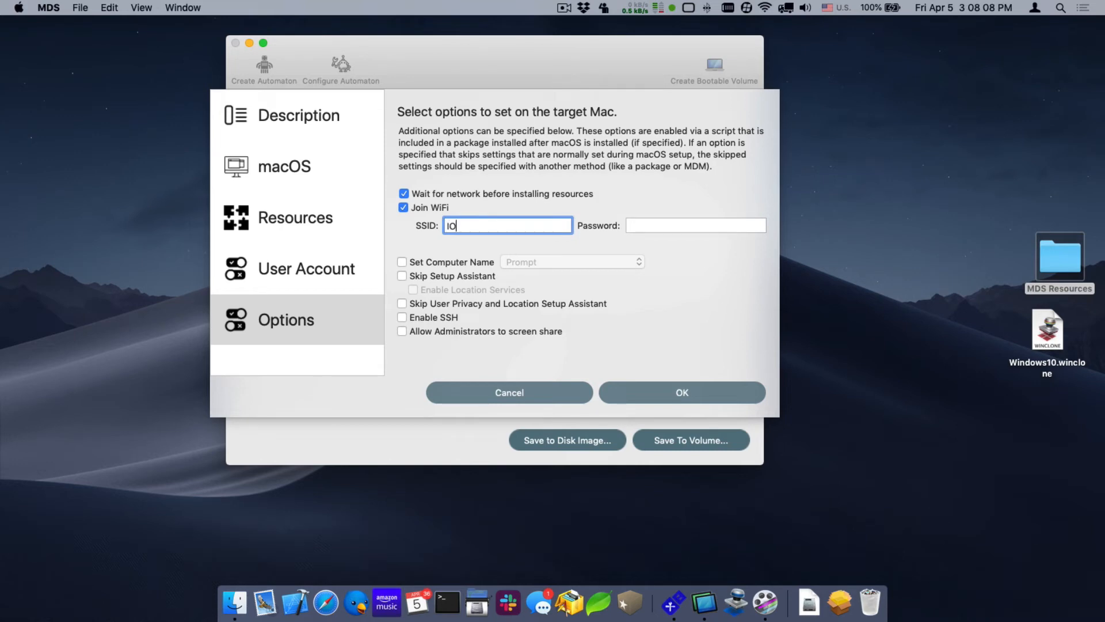
pyautogui.press('Tab')
pyautogui.write('p')
pyautogui.press('BackSpace')
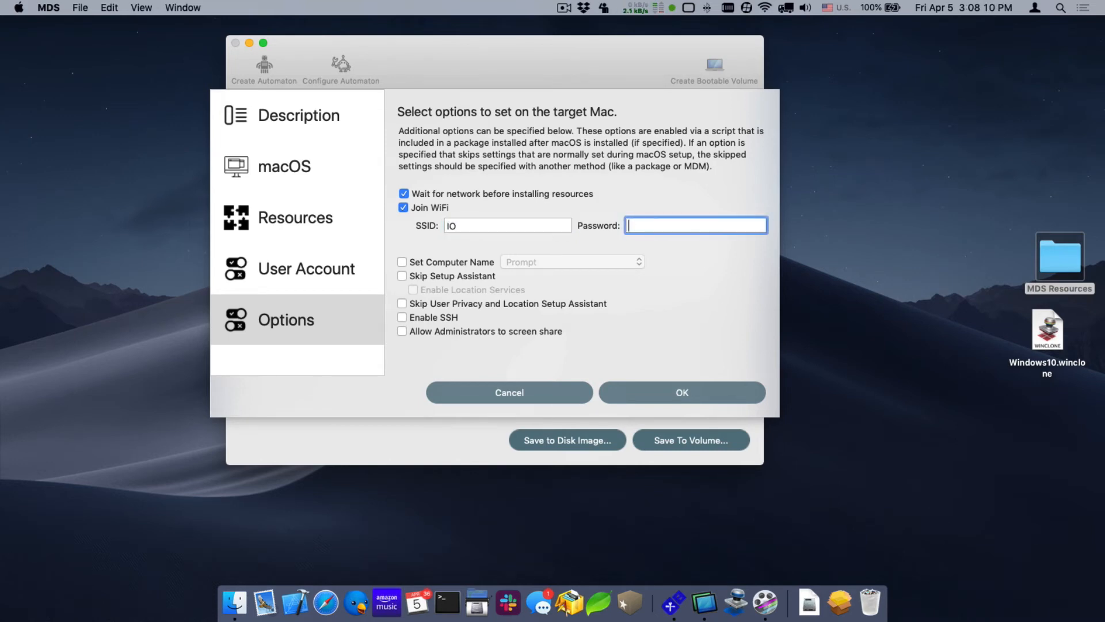
pyautogui.write('•••••••••••••')
# Set the computer name by prompt, skip both setup assistants, enable Location Services, SSH and administrator screen sharing, and save the workflow
pyautogui.click(424, 262)
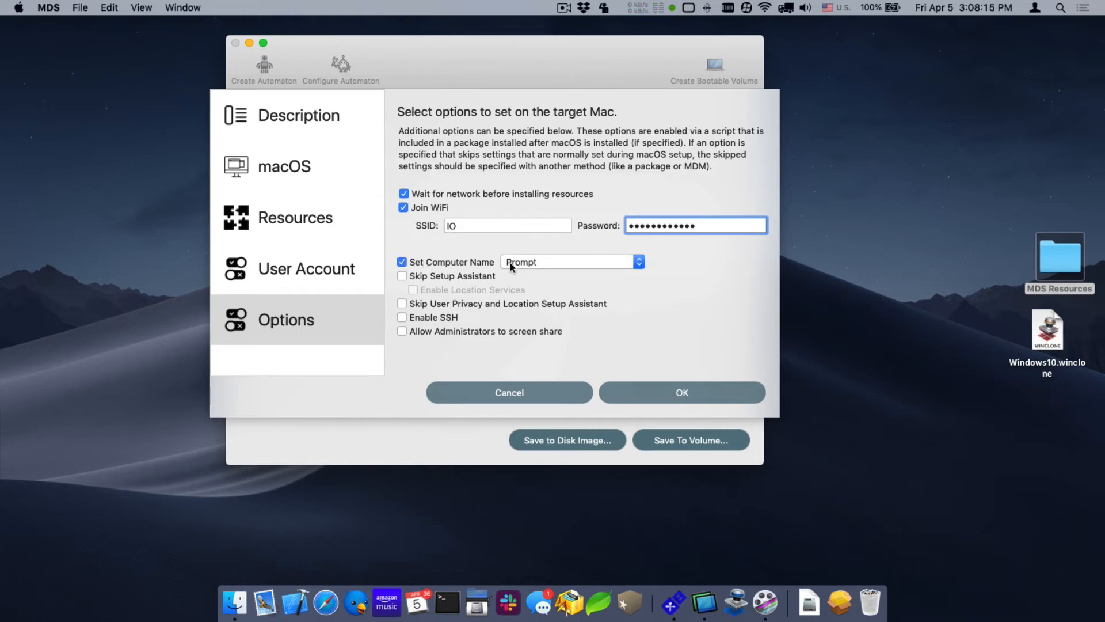
pyautogui.click(453, 276)
pyautogui.click(438, 291)
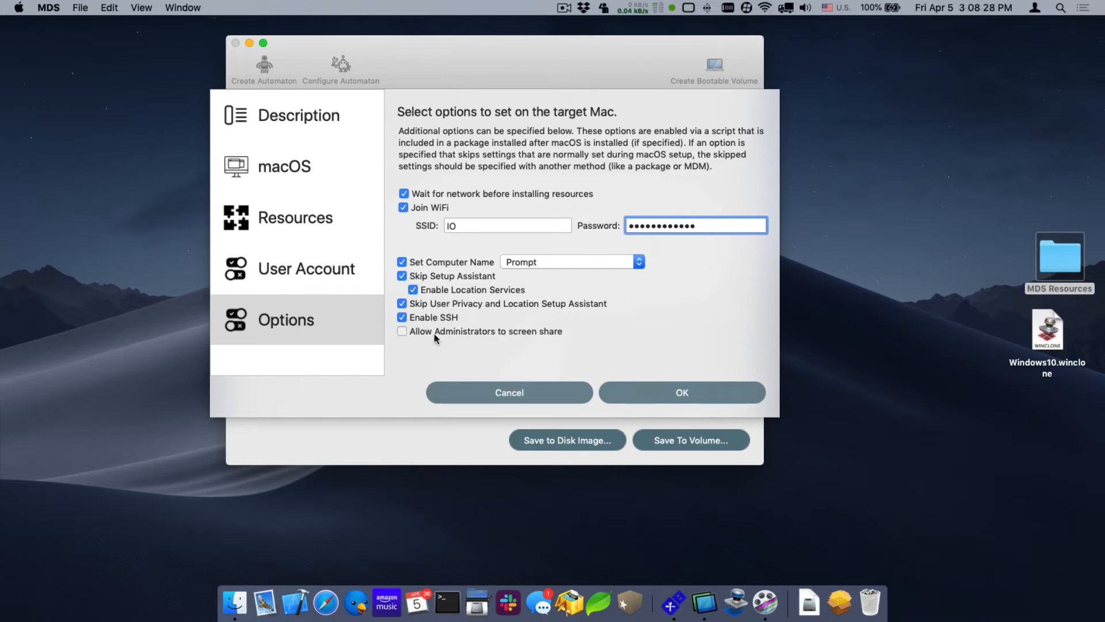
pyautogui.click(435, 334)
pyautogui.click(673, 393)
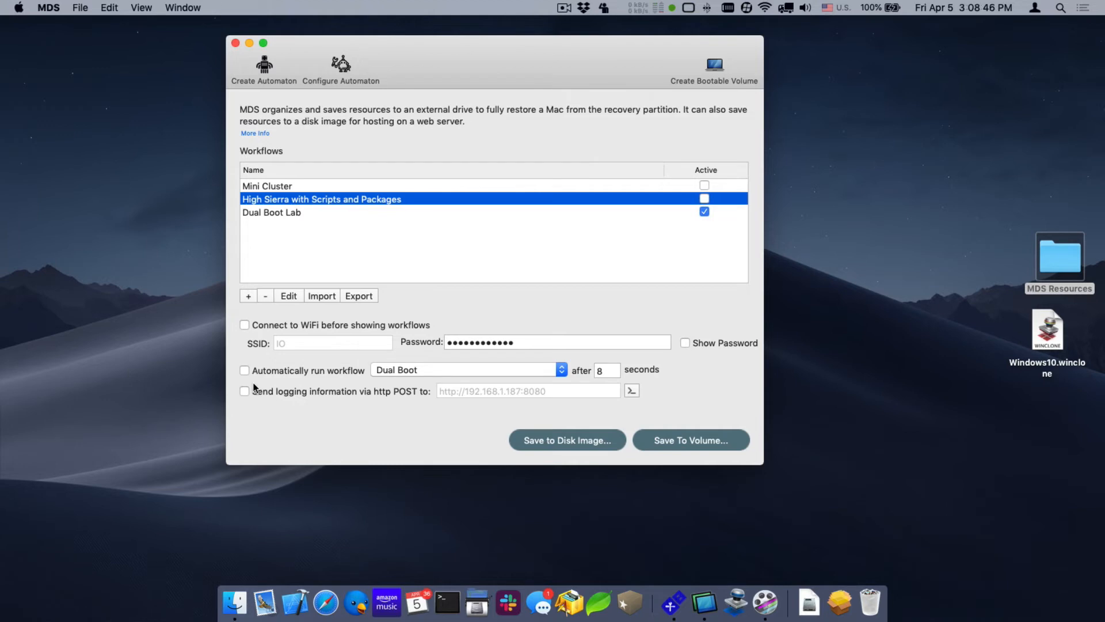
# Enable connecting to WiFi before showing workflows and set "Dual Boot Lab" as the automatically run workflow
pyautogui.click(265, 324)
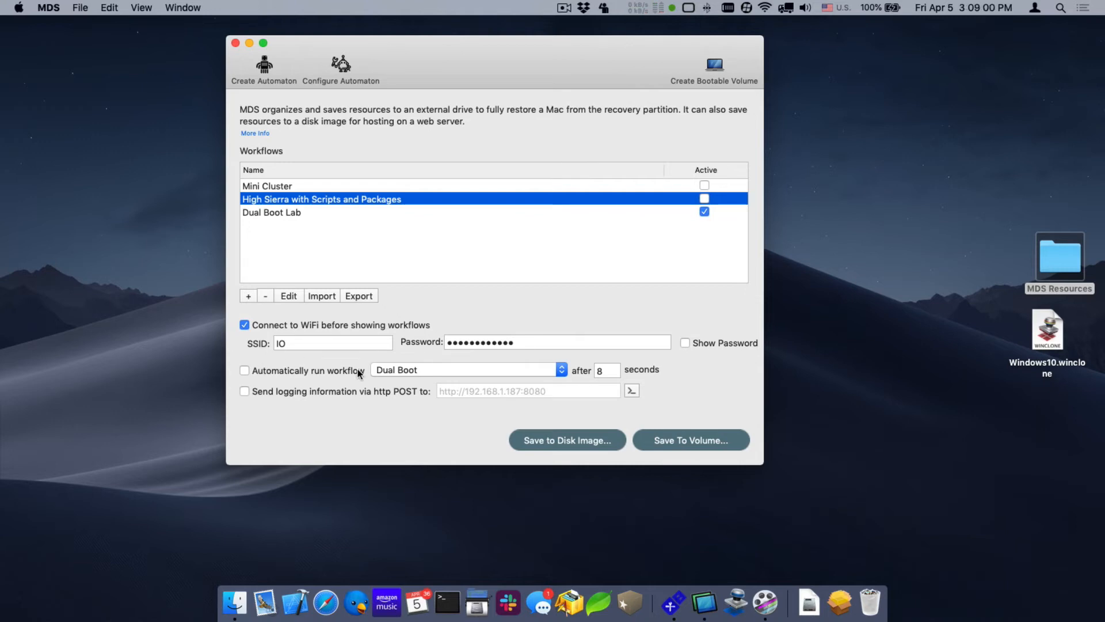
pyautogui.click(389, 372)
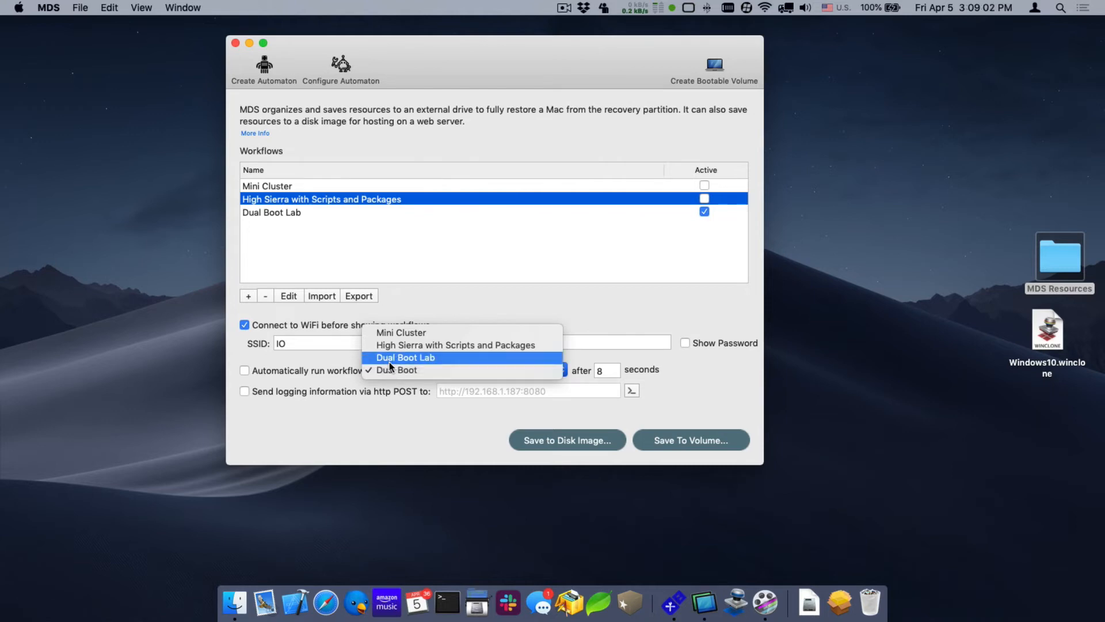
pyautogui.click(389, 360)
pyautogui.click(336, 370)
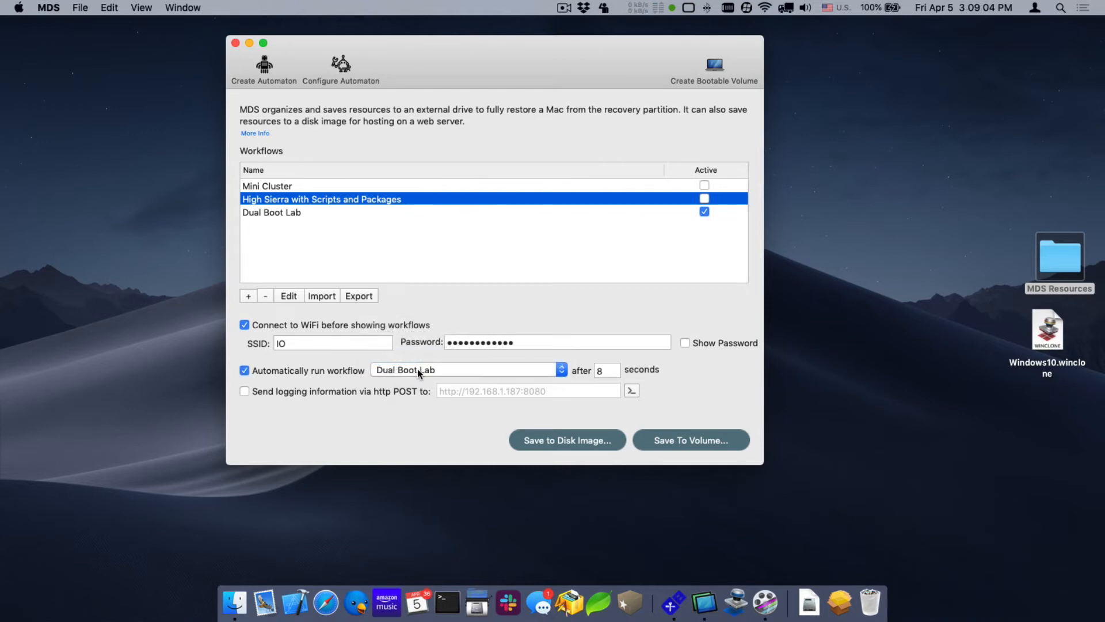
pyautogui.click(418, 371)
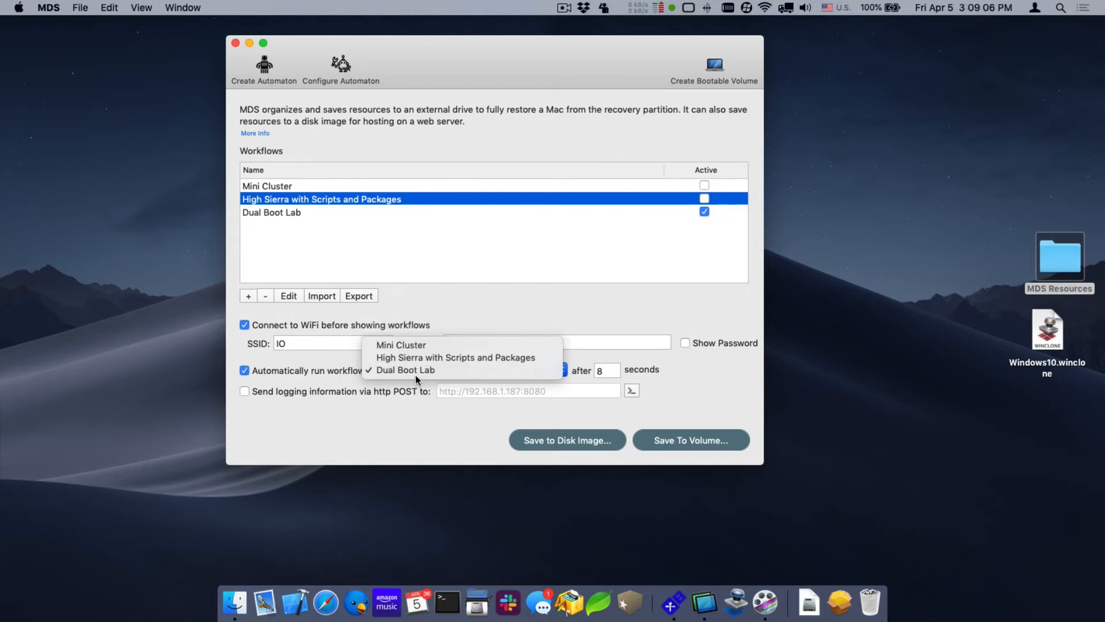
pyautogui.click(412, 373)
# Enable sending logging information via http POST, start the log viewer and close the log window
pyautogui.click(268, 394)
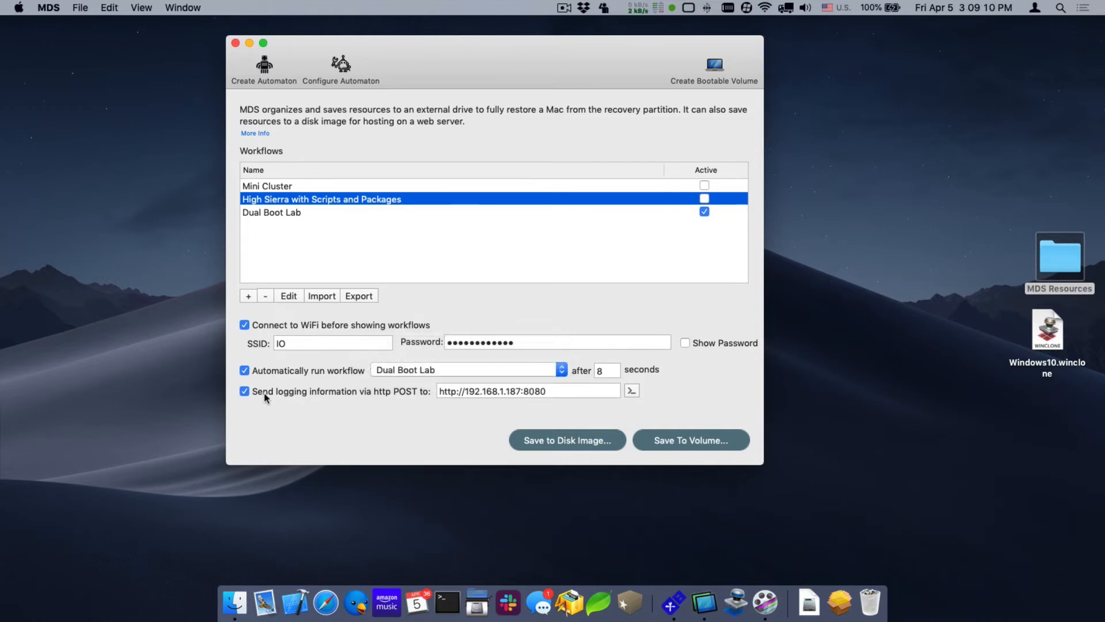
pyautogui.click(631, 390)
pyautogui.moveTo(418, 48); pyautogui.dragTo(794, 57)
pyautogui.click(670, 83)
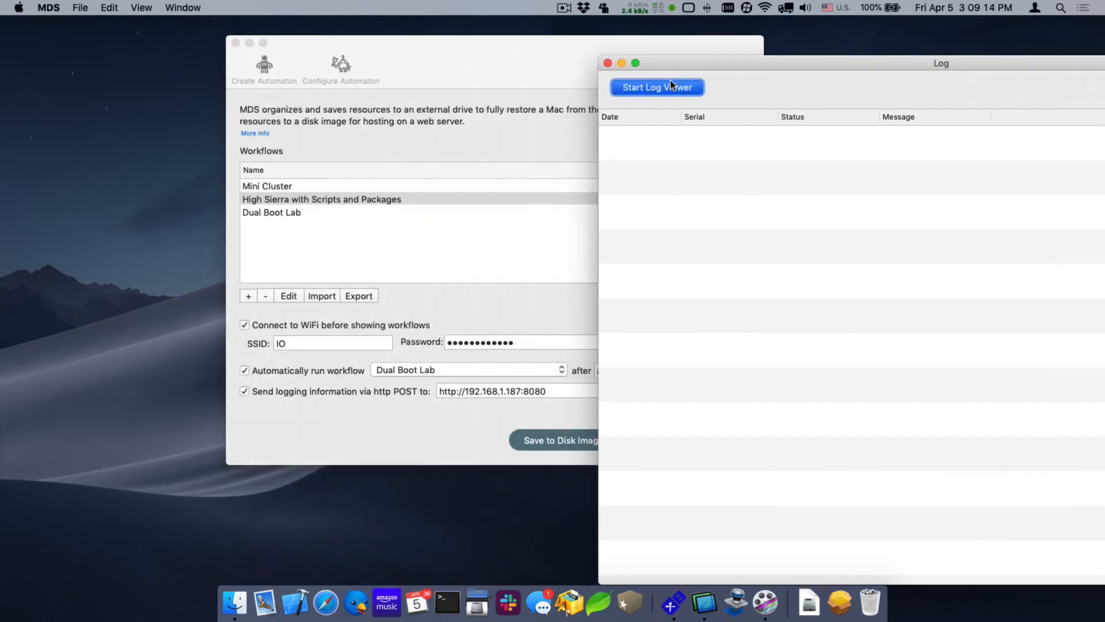
pyautogui.moveTo(544, 67); pyautogui.dragTo(365, 65)
pyautogui.moveTo(738, 66); pyautogui.dragTo(733, 27)
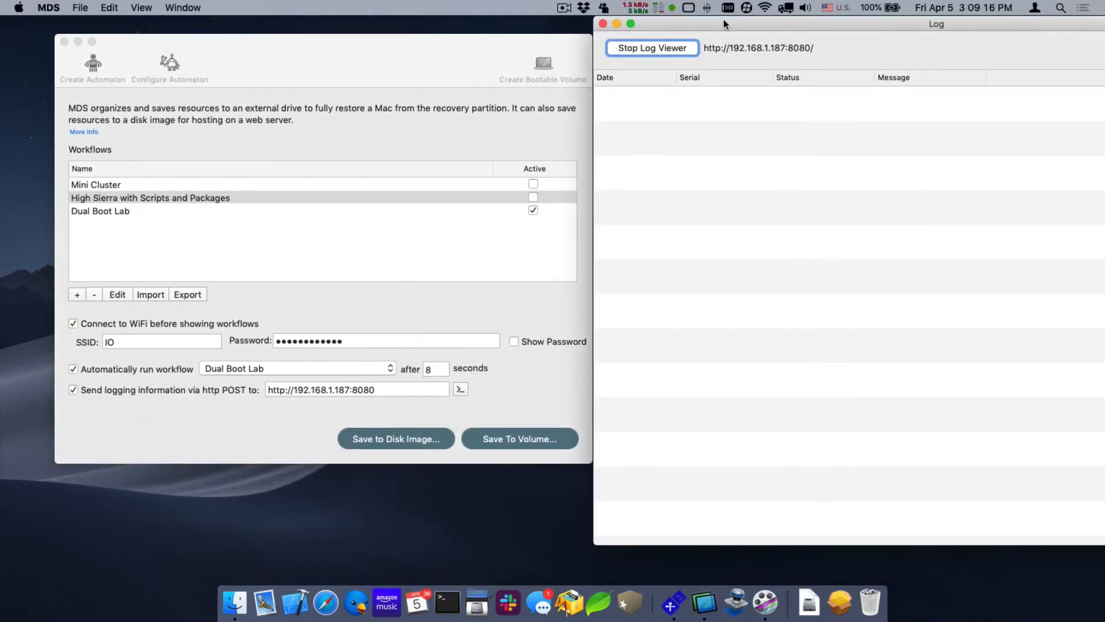
pyautogui.click(603, 24)
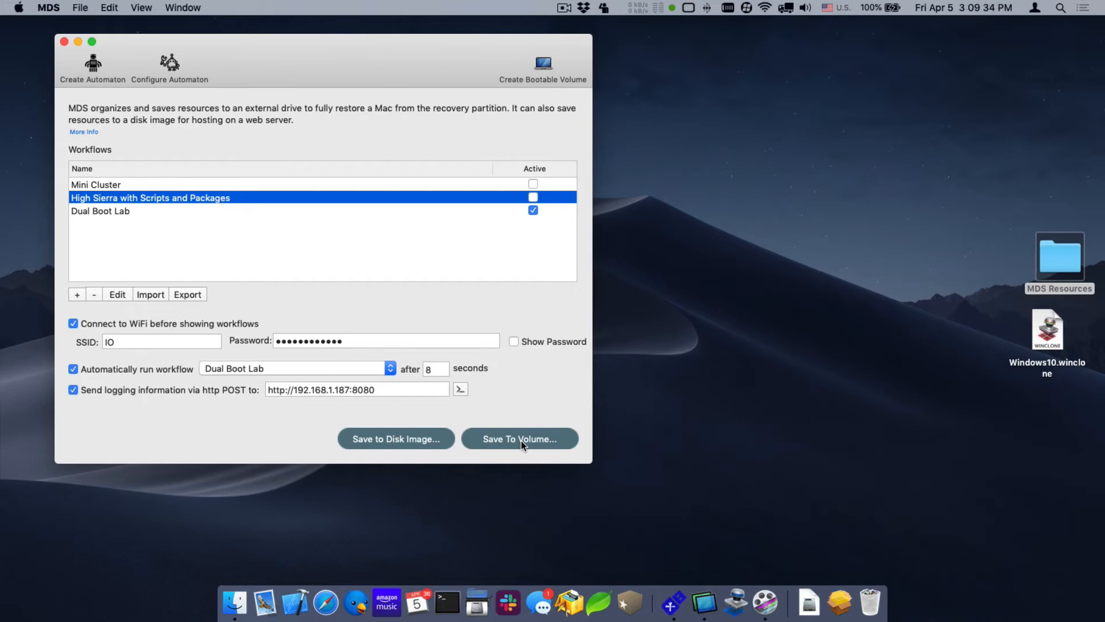
# Save the active workflow as a disk image named "dualbootlab" on the desktop and place its file above MDS Resources
pyautogui.click(379, 443)
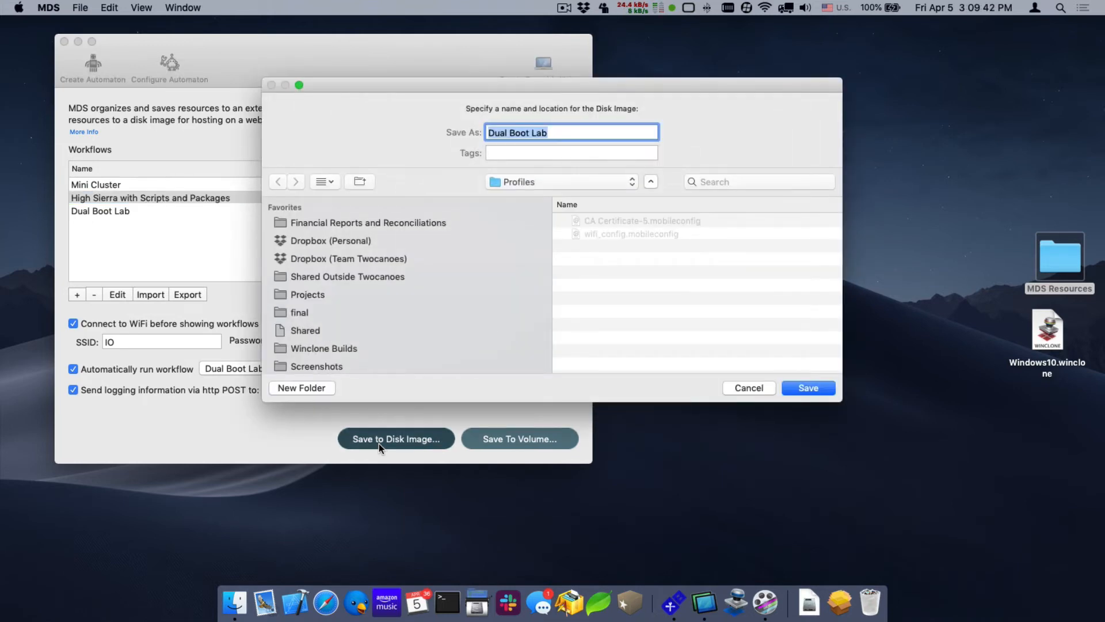
pyautogui.write('dual')
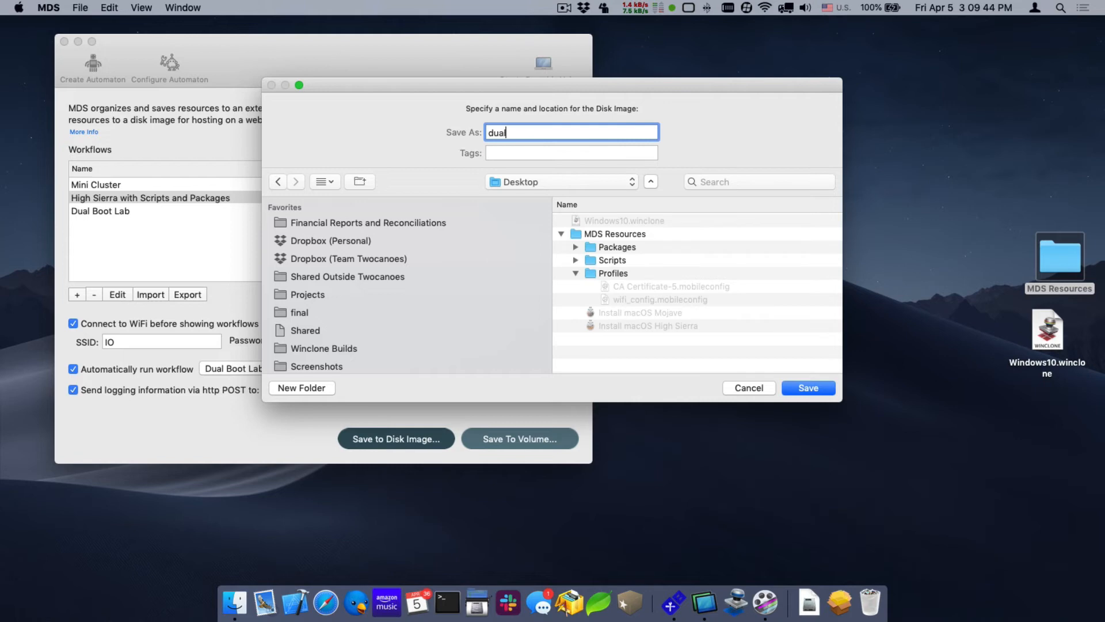
pyautogui.write('bootlab')
pyautogui.click(814, 388)
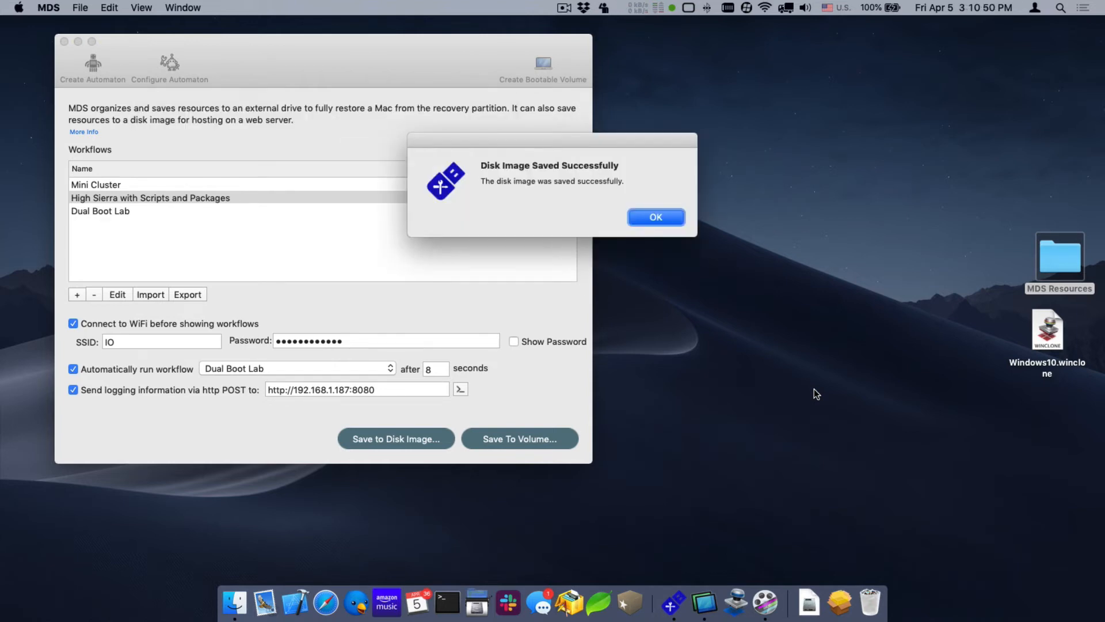
pyautogui.click(653, 217)
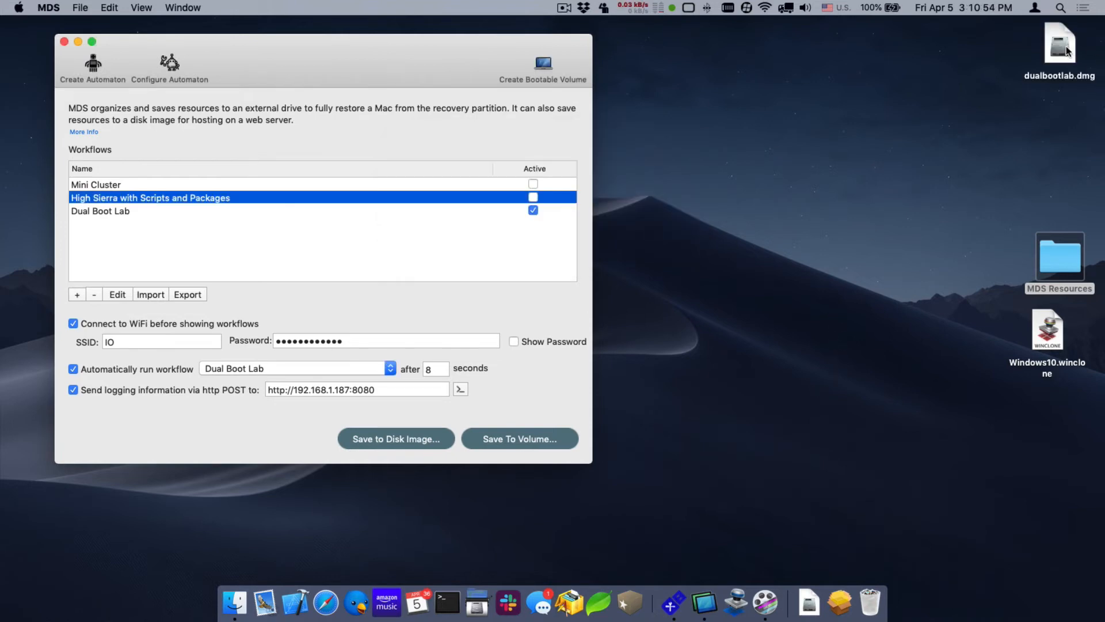
pyautogui.moveTo(1061, 49); pyautogui.dragTo(1040, 166)
# Hide MDS and try to connect to the file server smb://imac.local from Finder
pyautogui.click(392, 65)
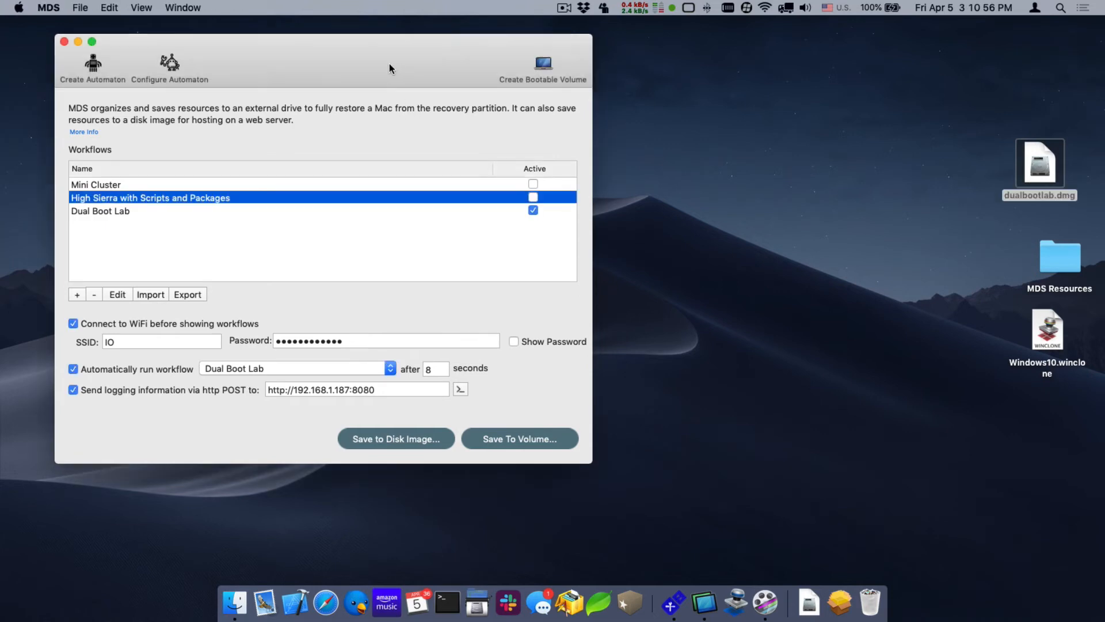
pyautogui.press('super+h')
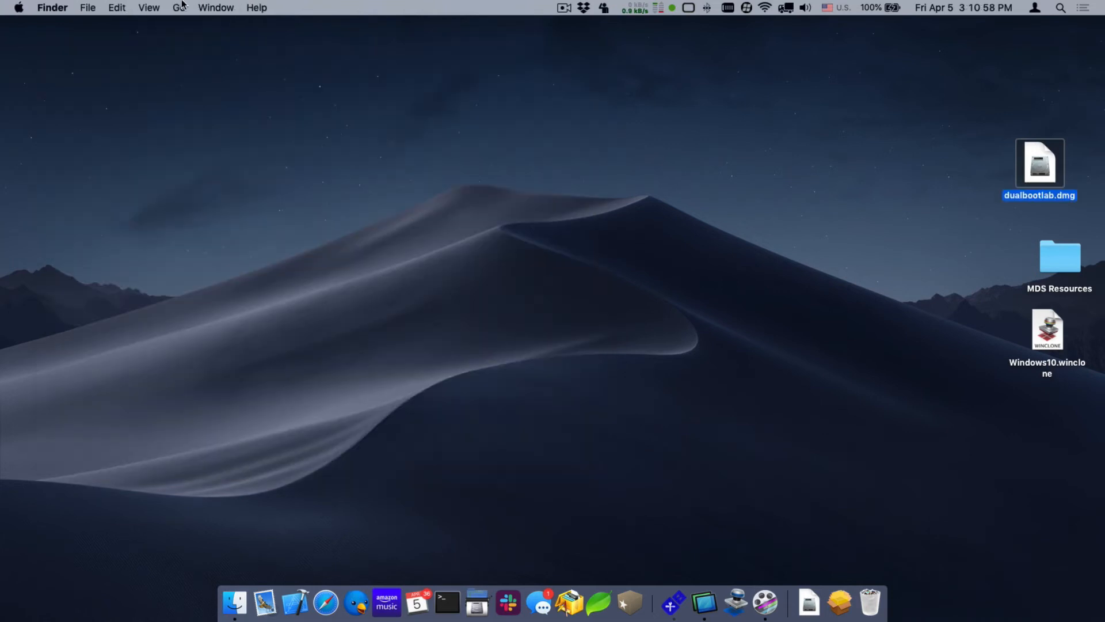
pyautogui.click(179, 8)
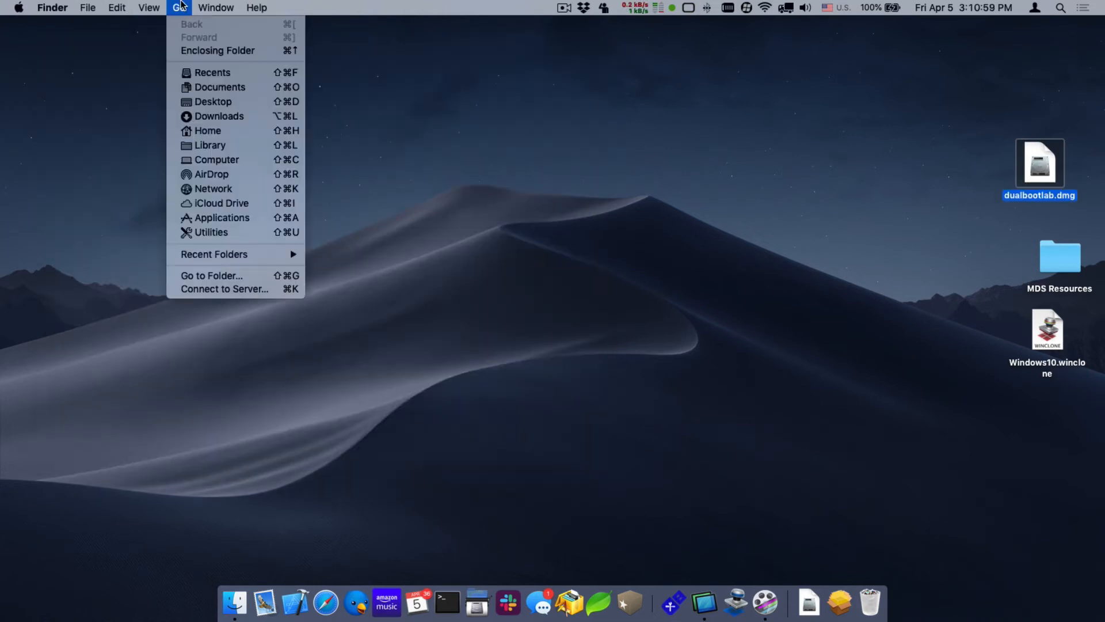
pyautogui.click(247, 284)
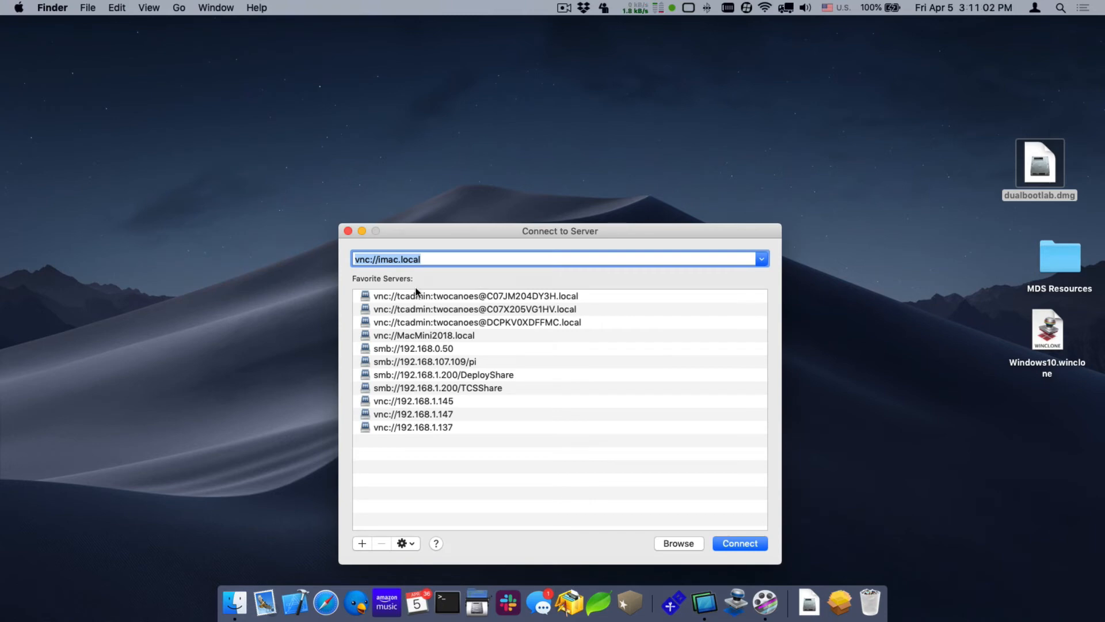
pyautogui.doubleClick(366, 259)
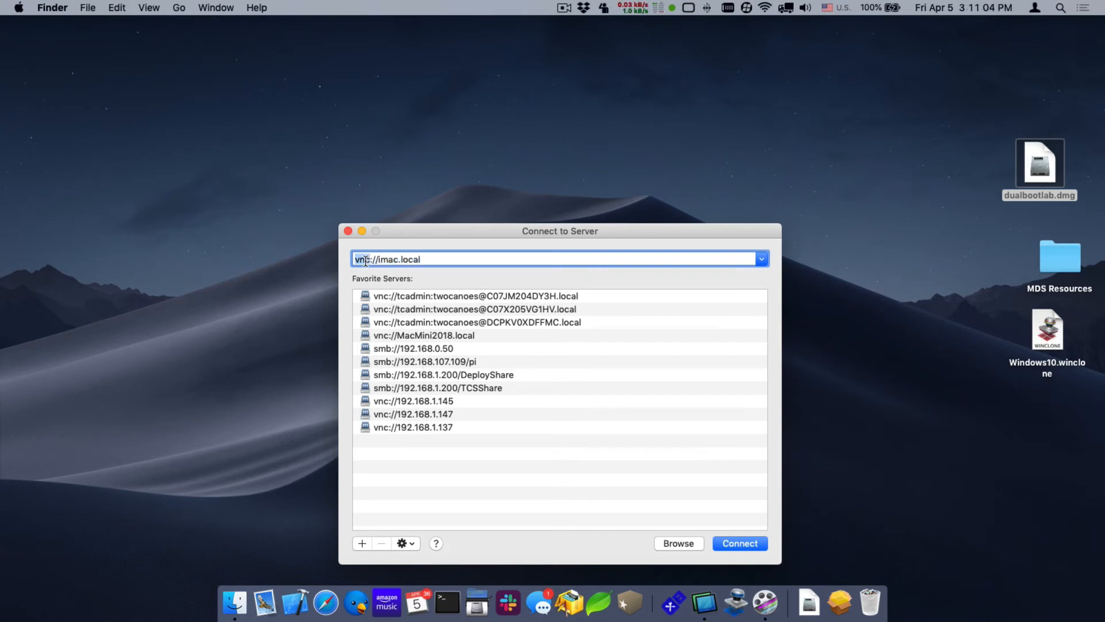
pyautogui.write('smb')
pyautogui.press('Return')
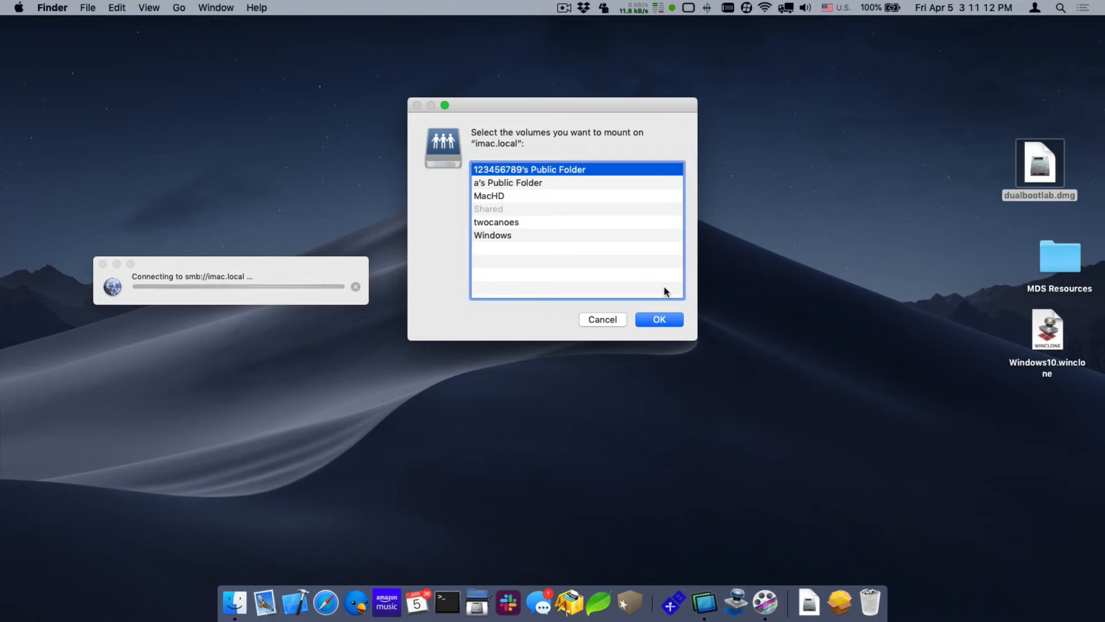
pyautogui.click(610, 318)
# Copy dualbootlab.dmg from the desktop to the Shared remote volume and close the Finder window
pyautogui.press('shift+super+c')
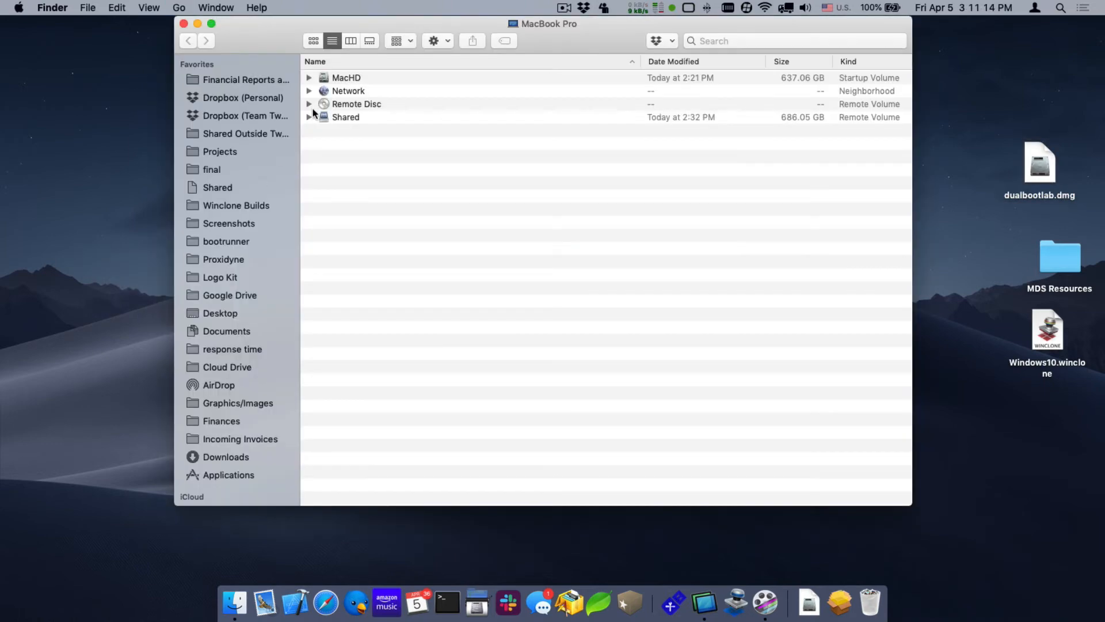
pyautogui.click(334, 119)
pyautogui.doubleClick(333, 119)
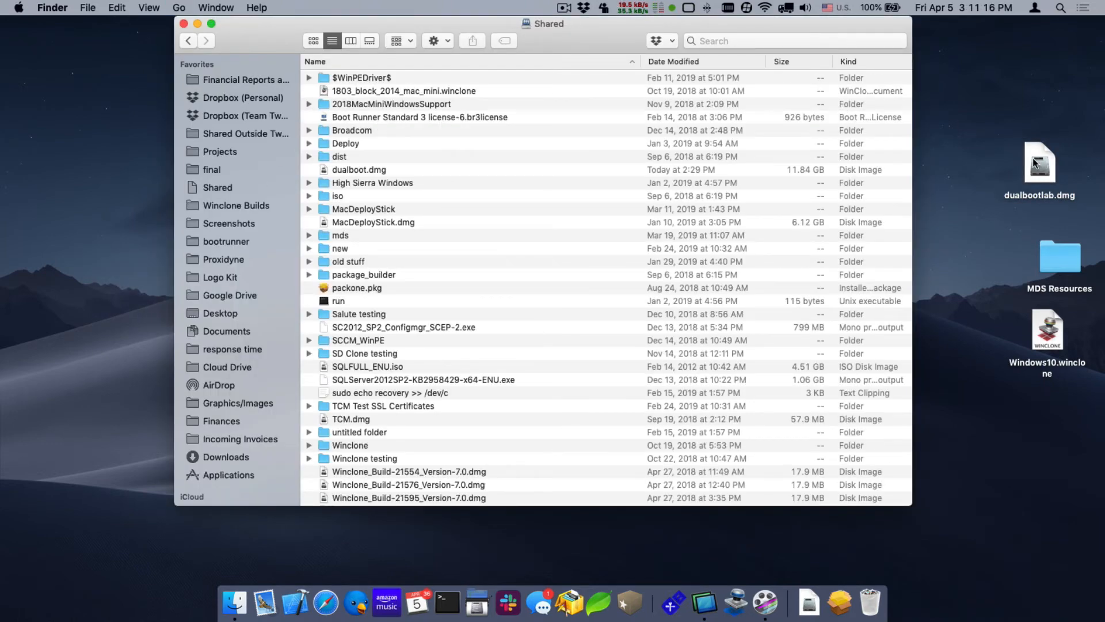
pyautogui.moveTo(1039, 164); pyautogui.dragTo(535, 218)
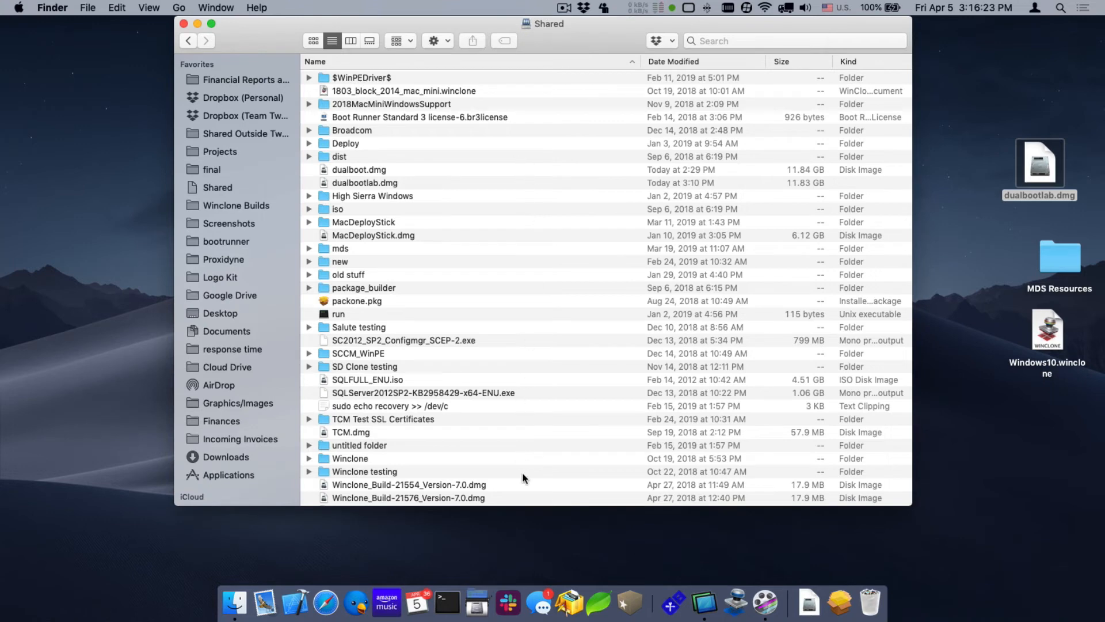
pyautogui.press('super+w')
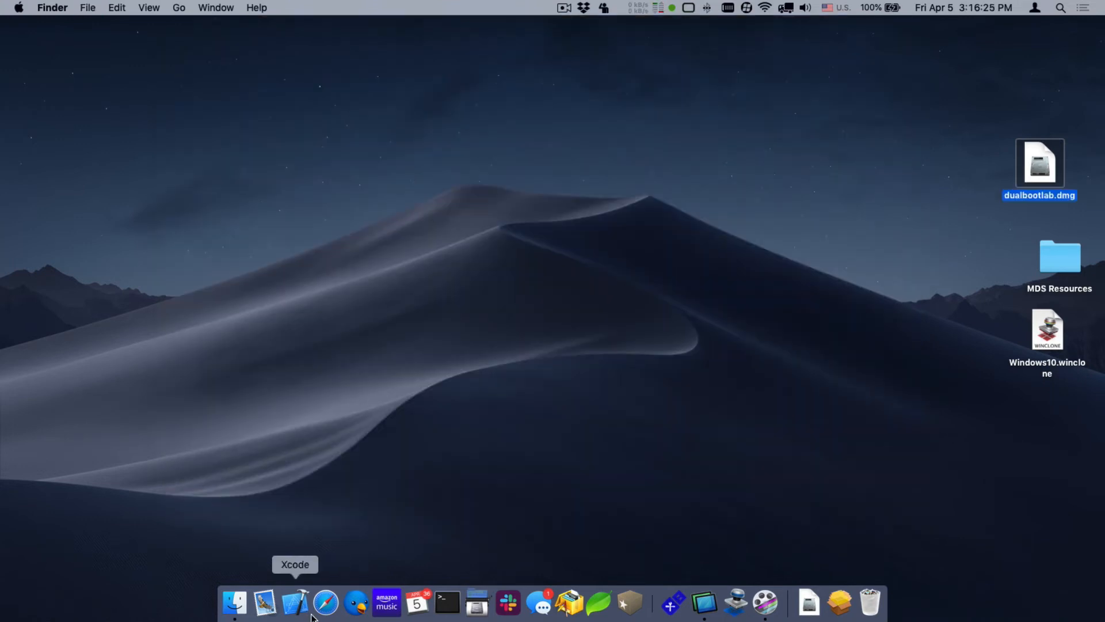
pyautogui.click(326, 602)
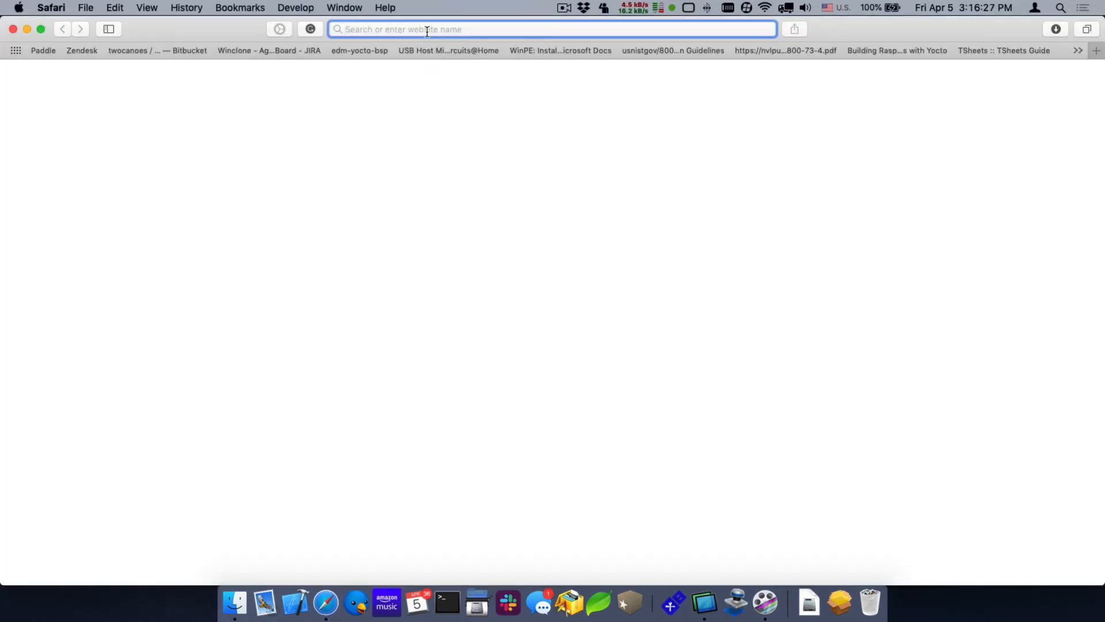
pyautogui.write('htt')
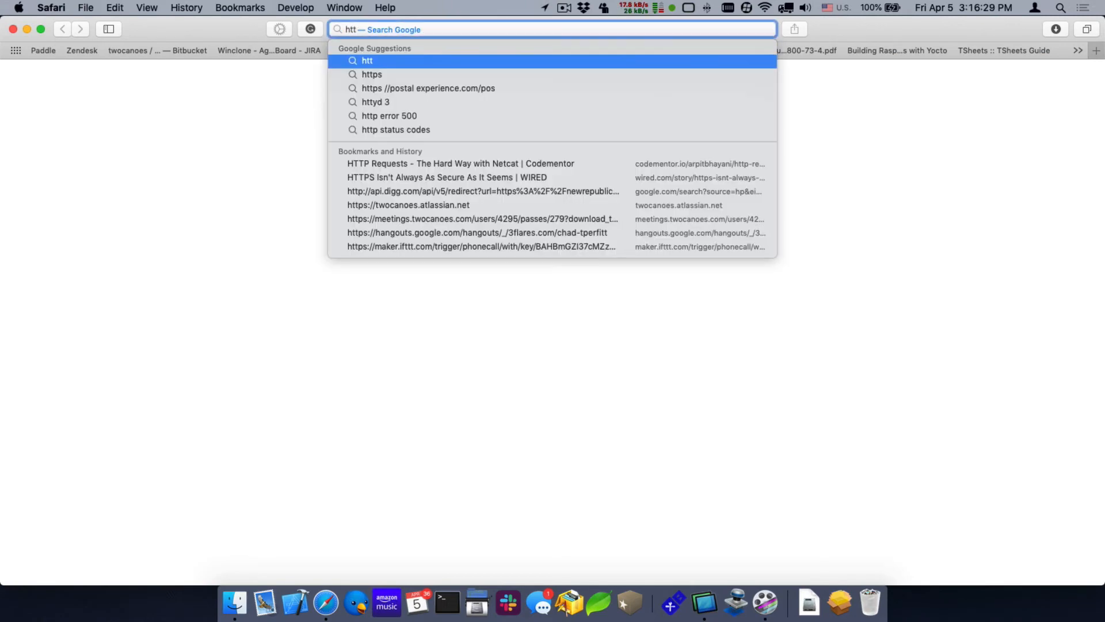
pyautogui.write('p://imac')
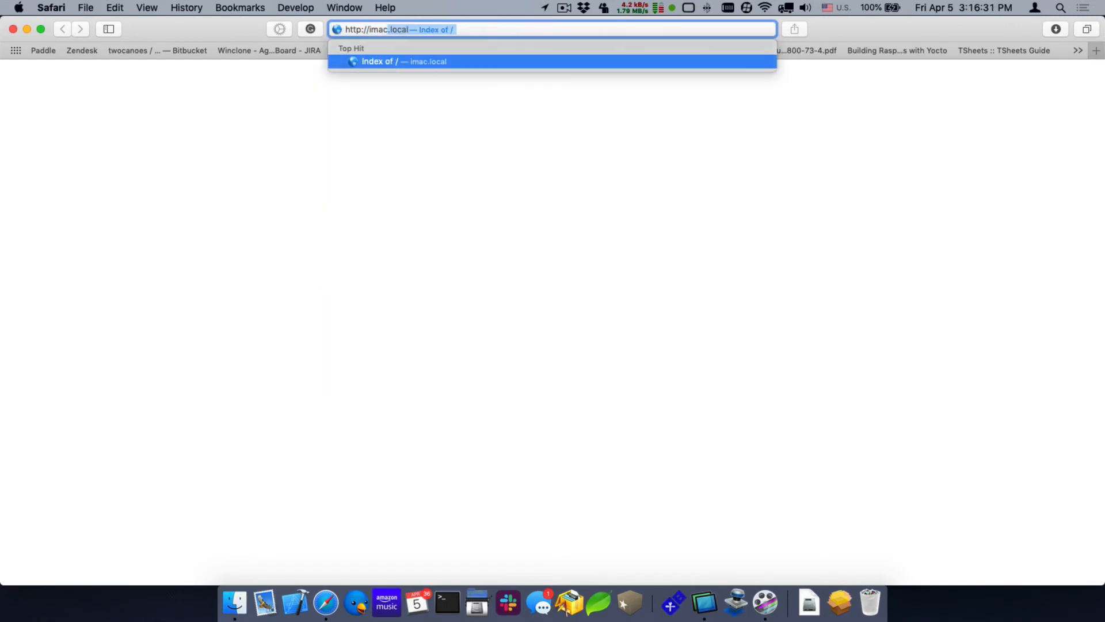
pyautogui.press('Return')
pyautogui.scroll(-5, 232, 181)
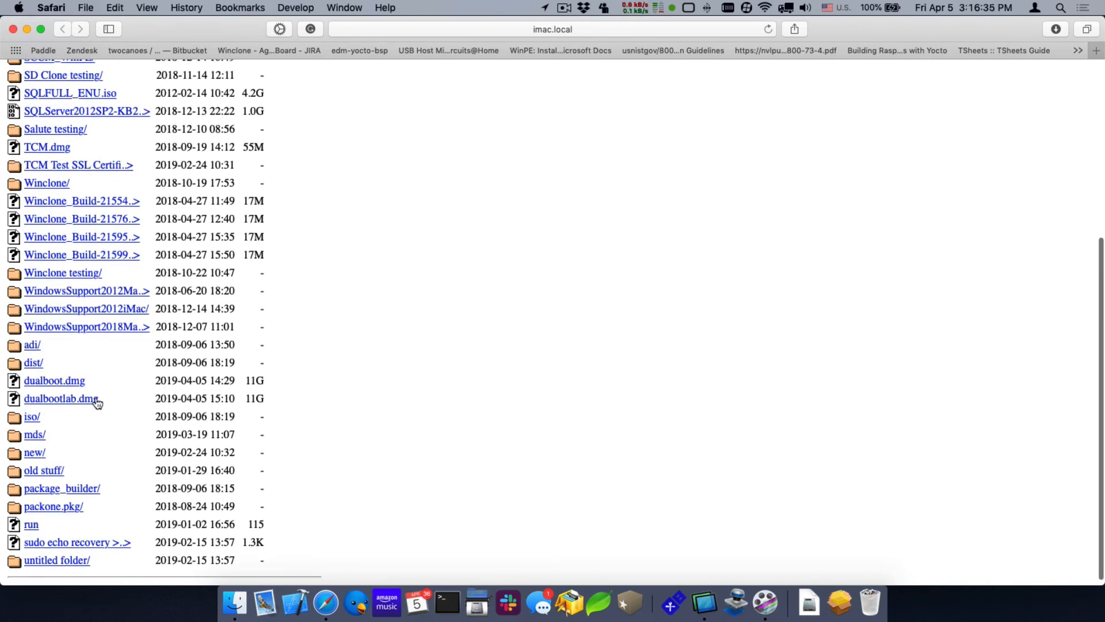
# Copy the link of dualbootlab.dmg and paste it in as the page address to show the image's full URL
pyautogui.rightClick(65, 404)
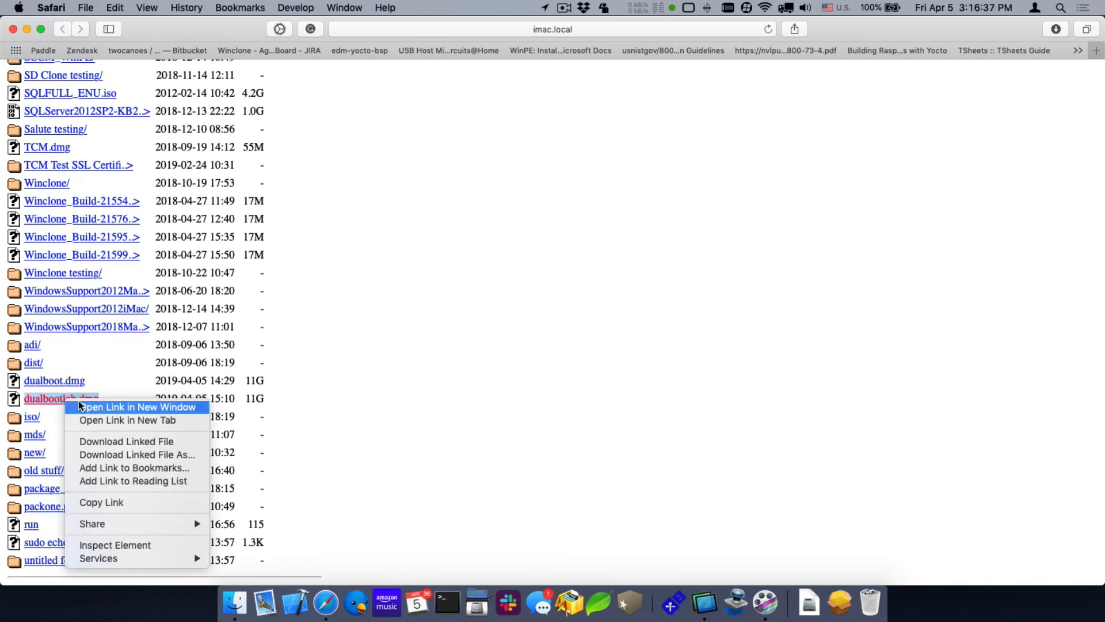
pyautogui.click(105, 501)
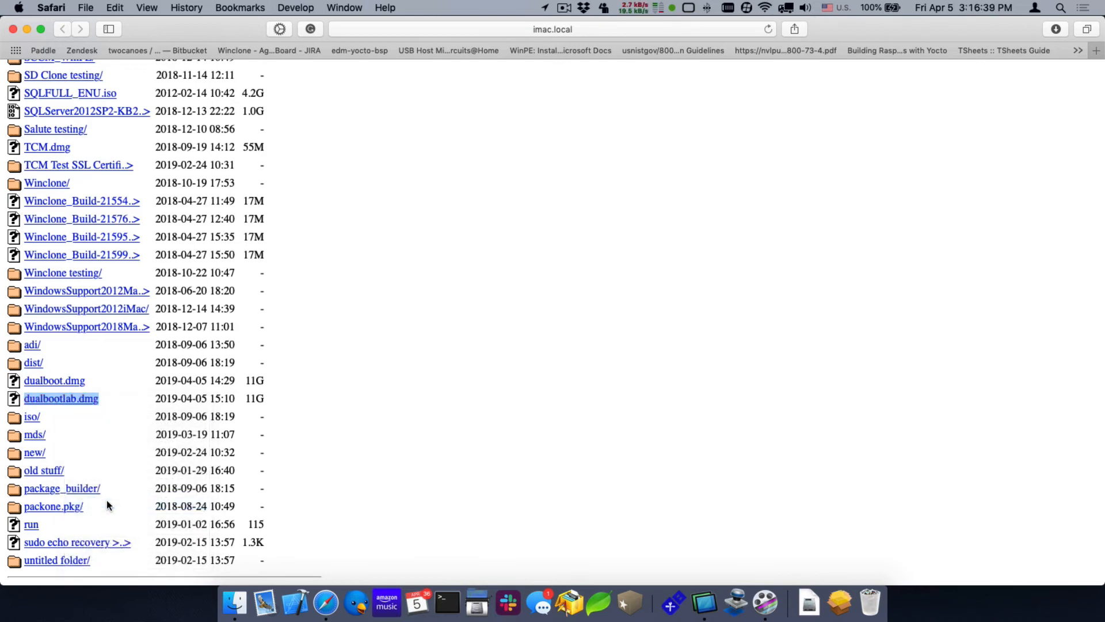
pyautogui.press('super+l')
pyautogui.press('super+v')
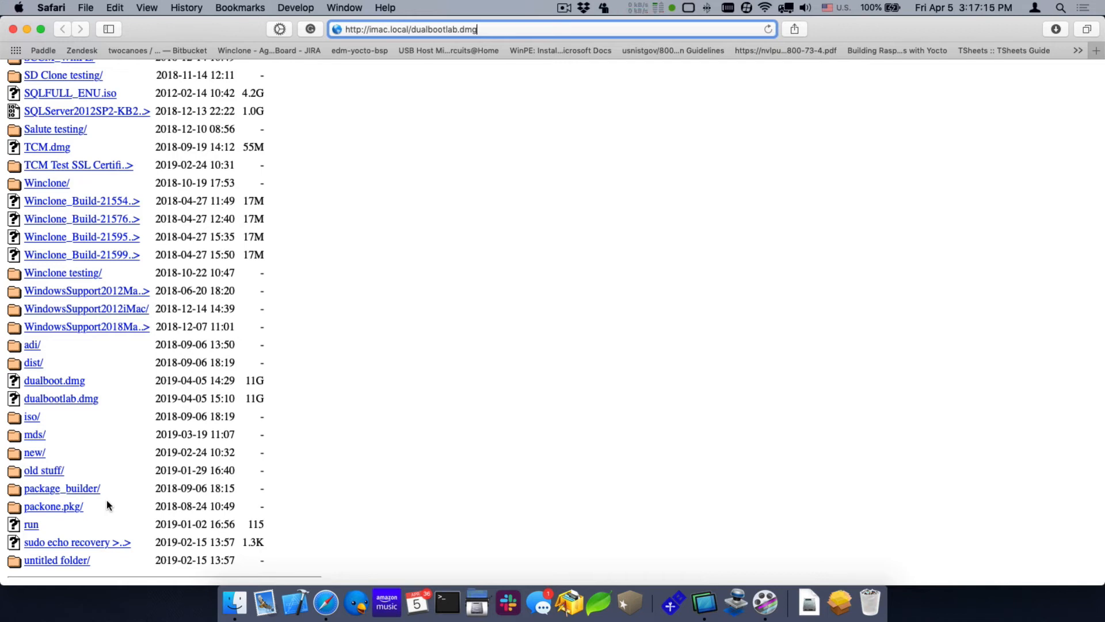
# Close the Safari window, open Terminal from macOS Utilities on the target Mac and enlarge its text
pyautogui.press('super+w')
pyautogui.click(102, 499)
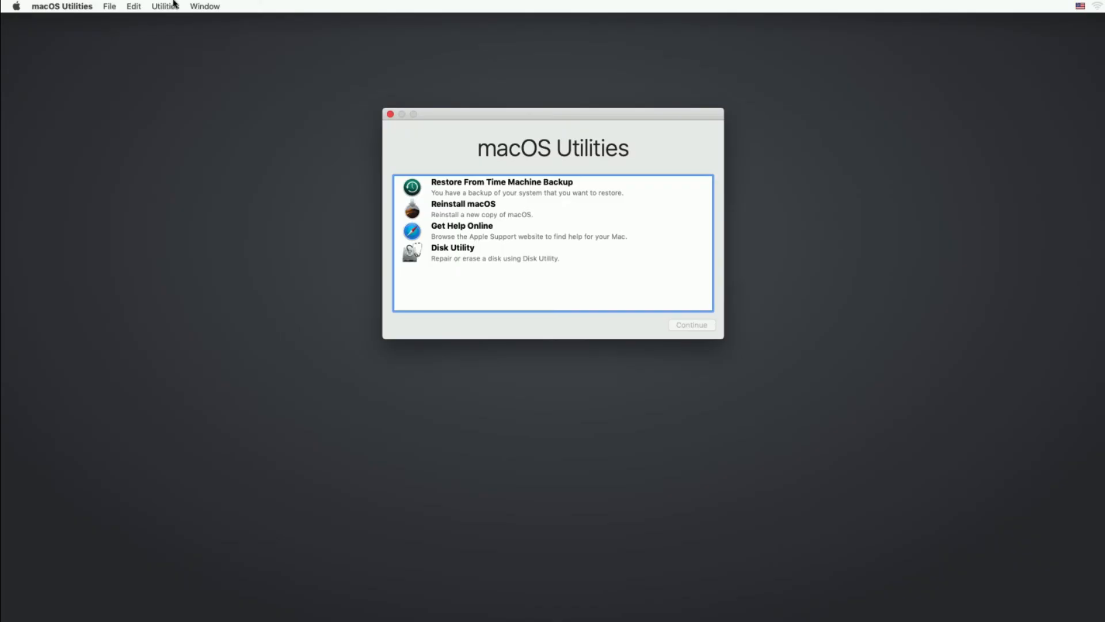
pyautogui.click(173, 5)
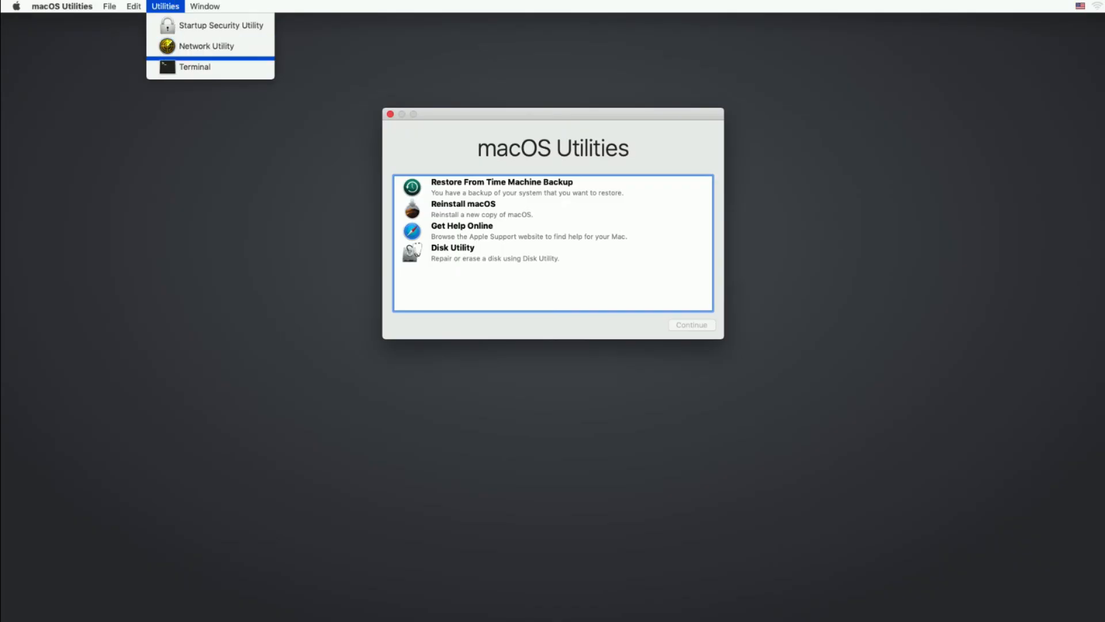
pyautogui.click(191, 73)
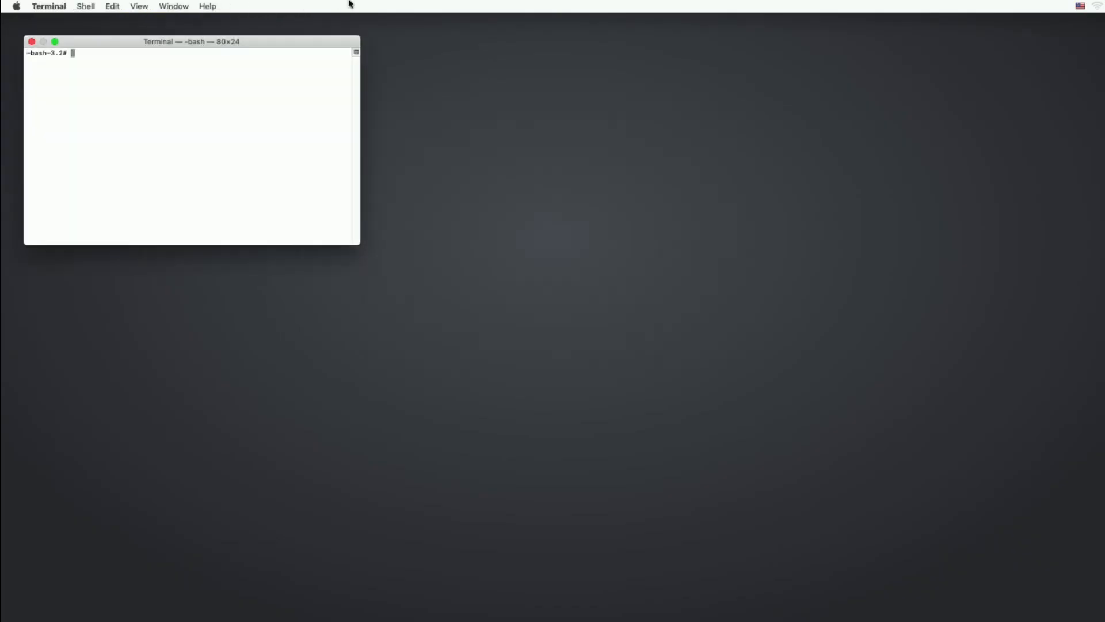
pyautogui.press('super+plus')
pyautogui.press('super+plus')
pyautogui.press('super+plus')
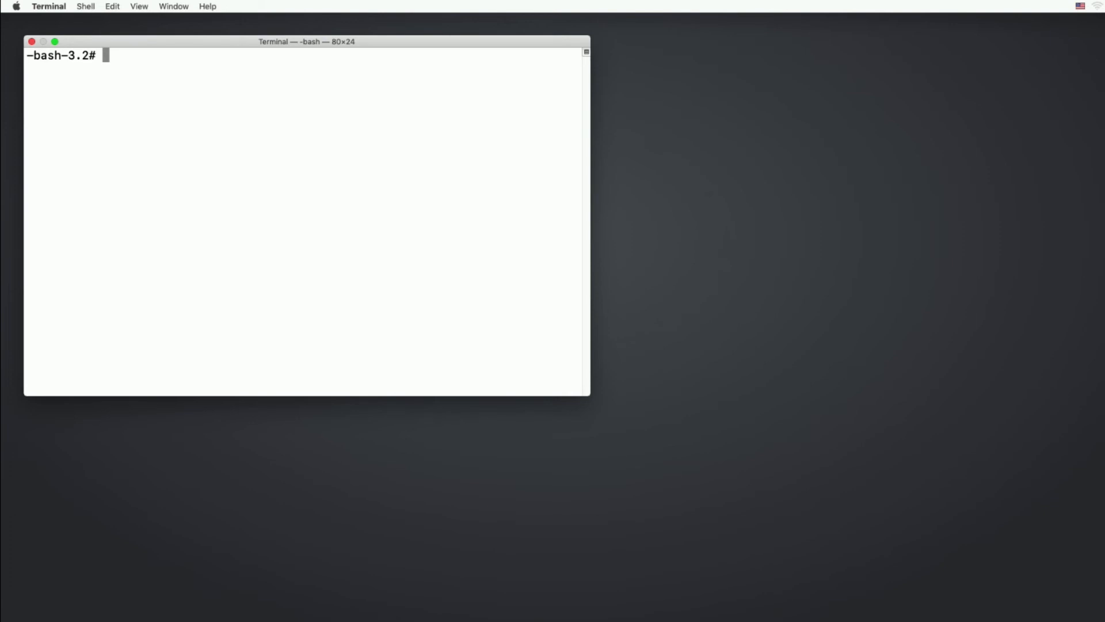
pyautogui.write('hdi')
pyautogui.press('Tab')
pyautogui.write('mo')
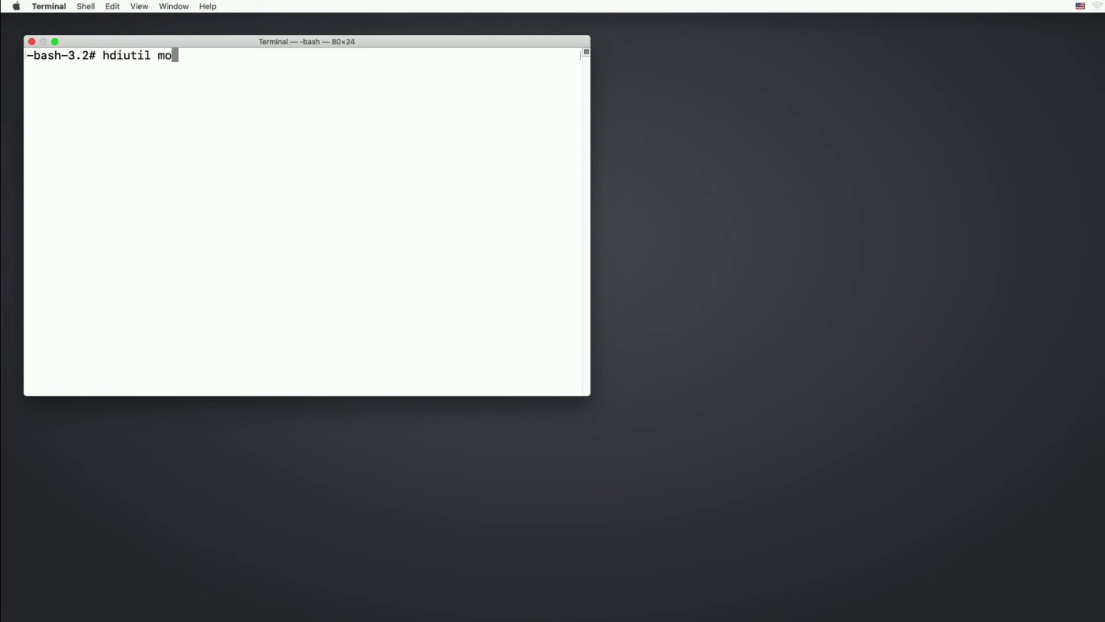
pyautogui.write('unt http://imac.lo')
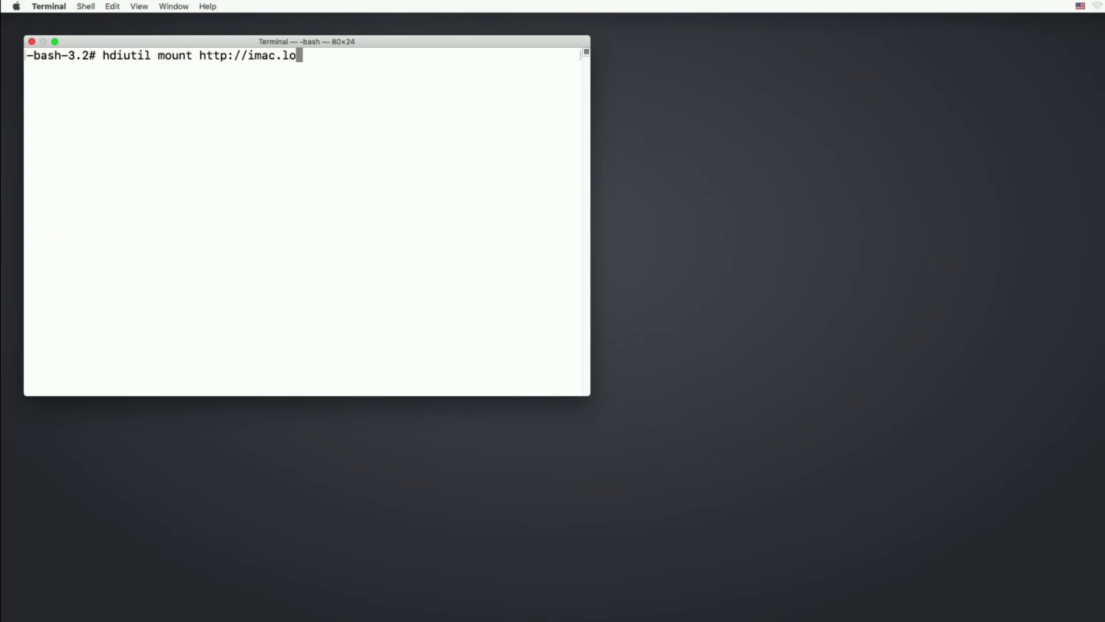
pyautogui.write('cal/dualbootlab.dmg')
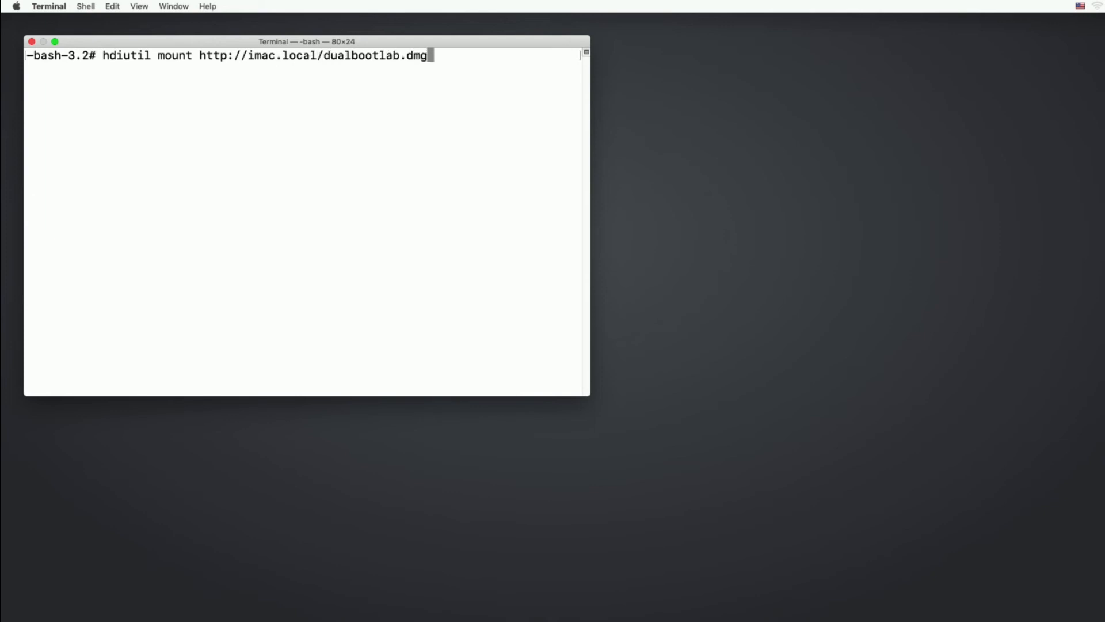
pyautogui.press('Return')
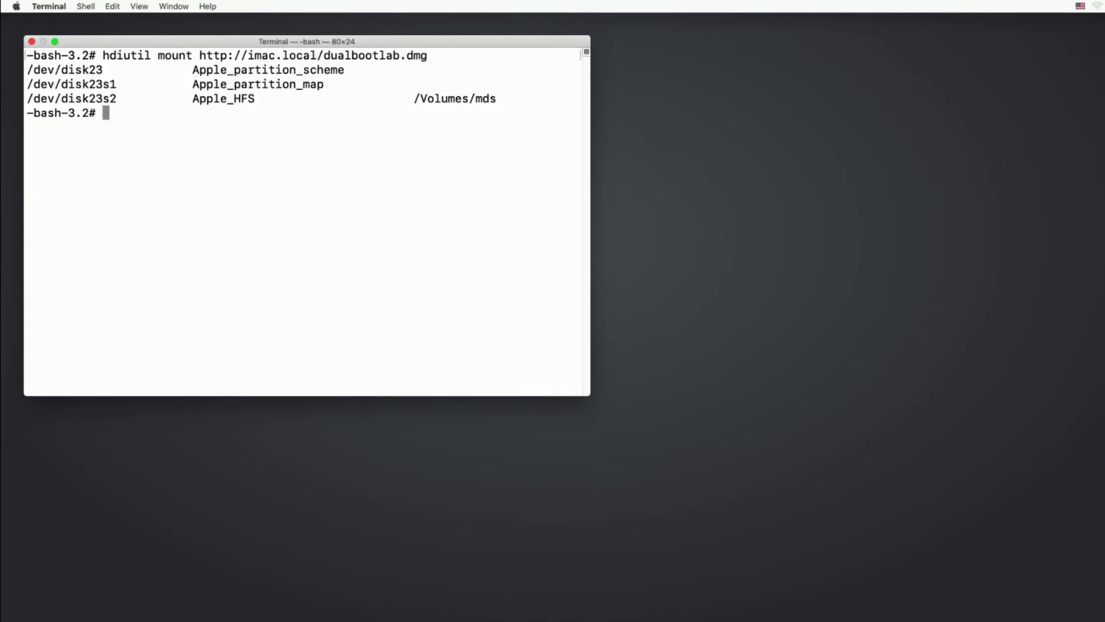
# Run the deployment script /Volumes/mds/run and accept the proposed computer name
pyautogui.write('/Vo')
pyautogui.press('Tab')
pyautogui.write('m')
pyautogui.press('Tab')
pyautogui.write('r')
pyautogui.press('Tab')
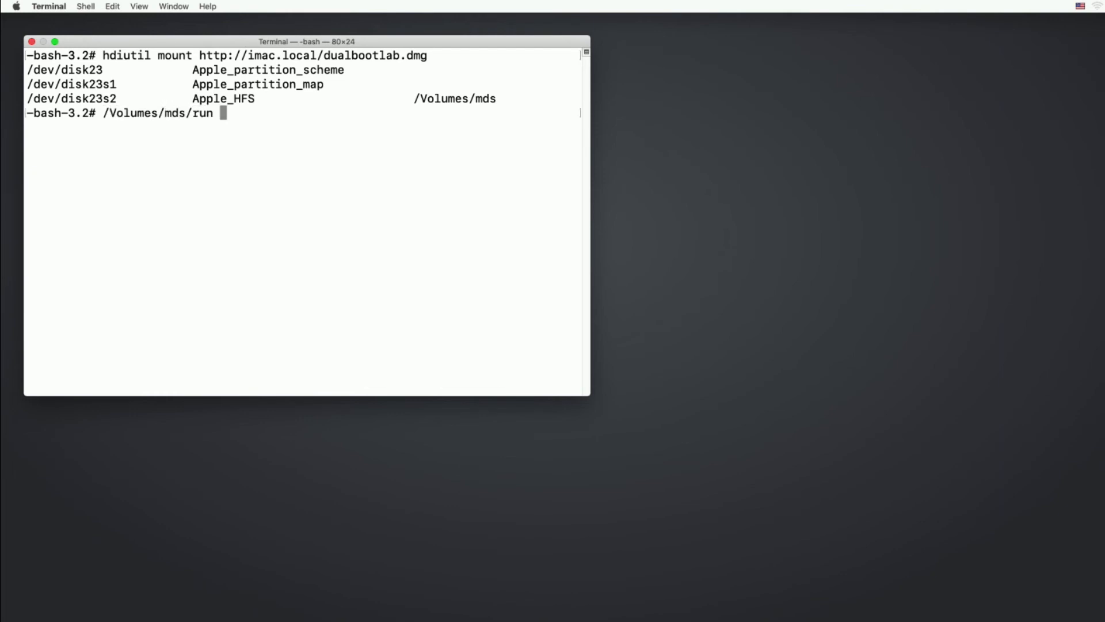
pyautogui.press('Return')
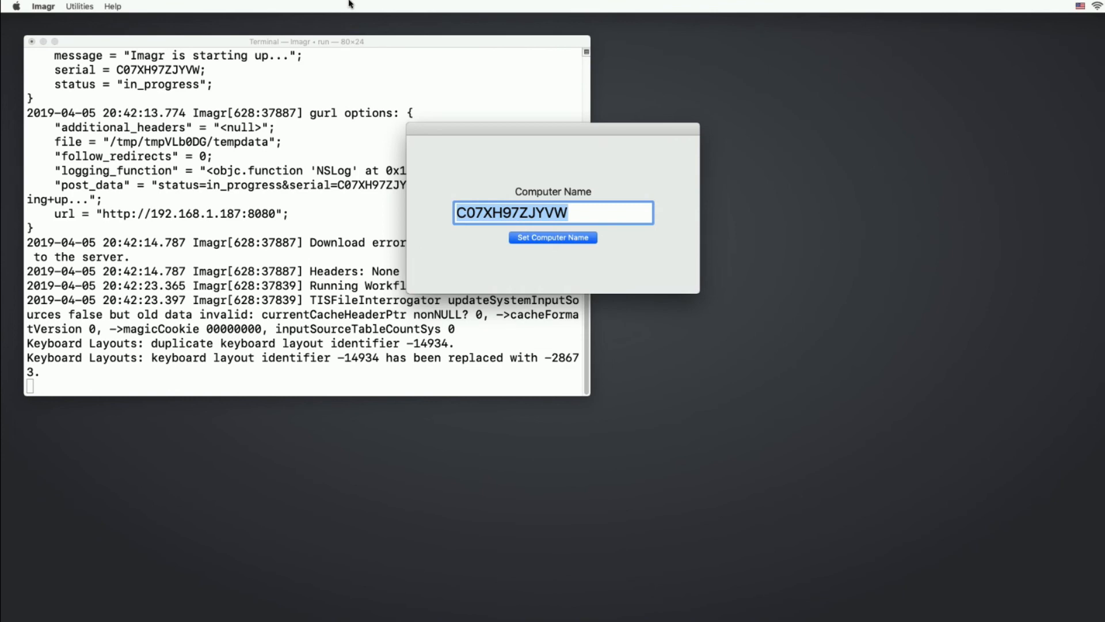
pyautogui.press('Return')
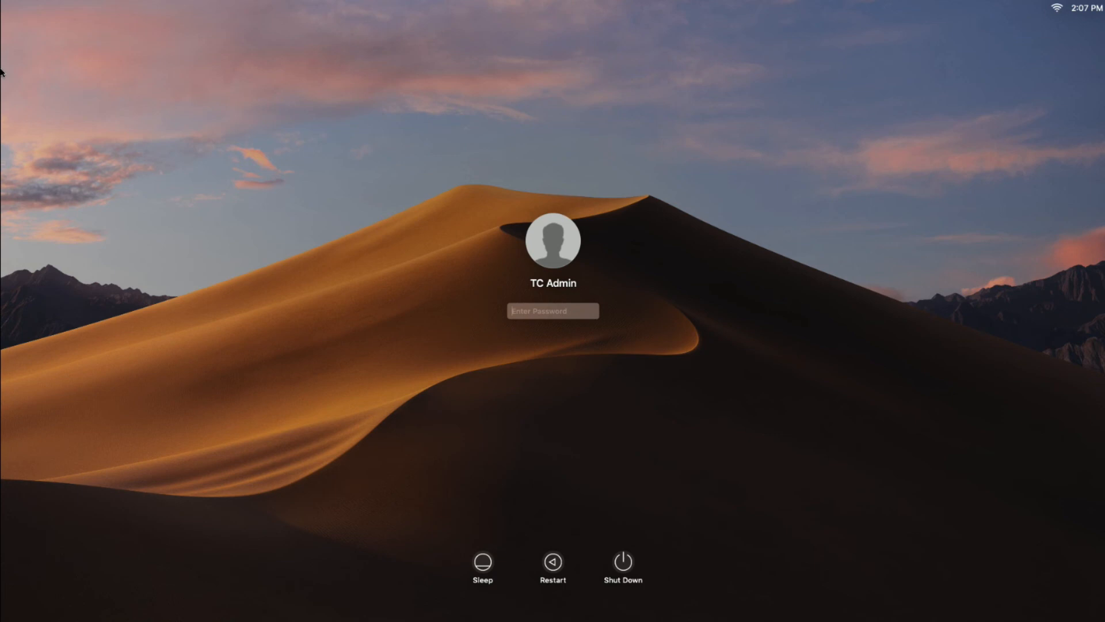
# Log in to the admin account by entering the account password, and dismiss the Keyboard Setup Assistant
pyautogui.write('*********')
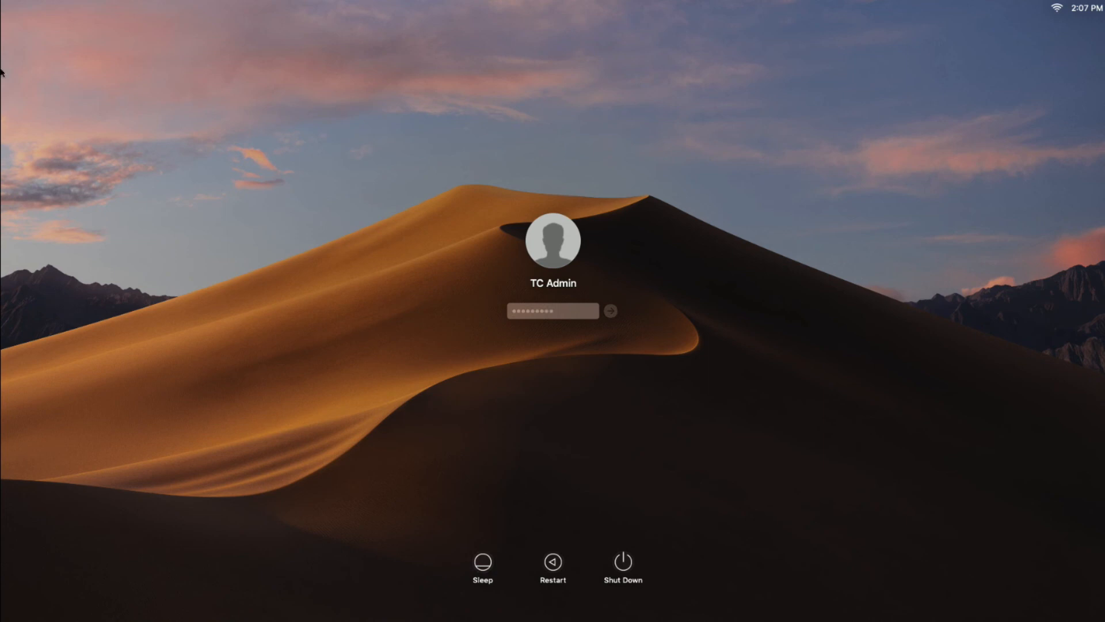
pyautogui.press('super+a')
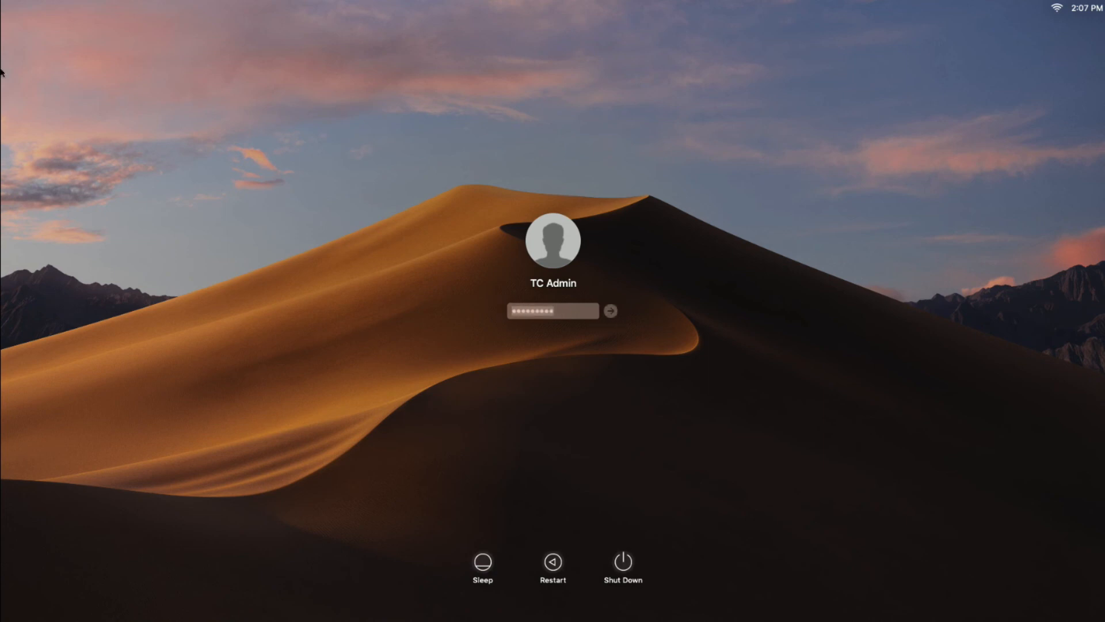
pyautogui.write('*********')
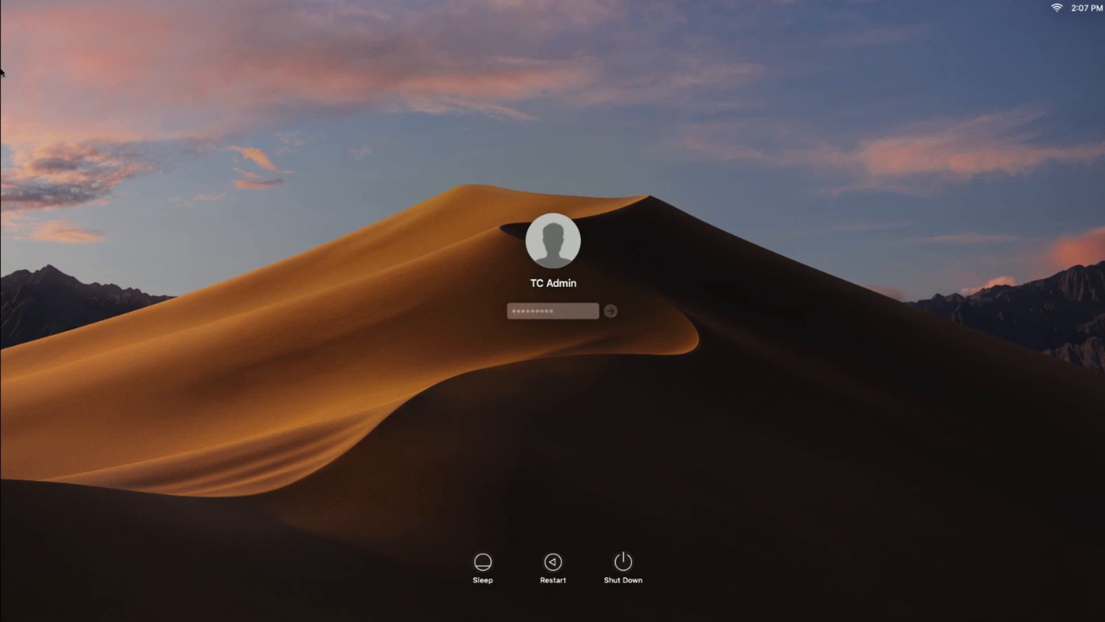
pyautogui.press('Return')
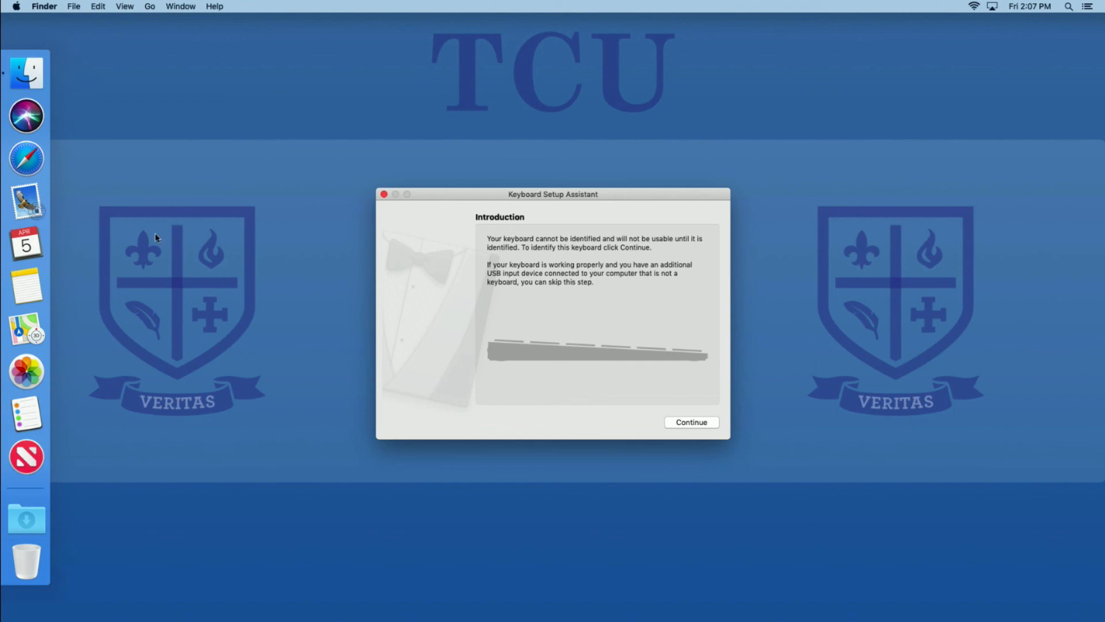
pyautogui.click(384, 195)
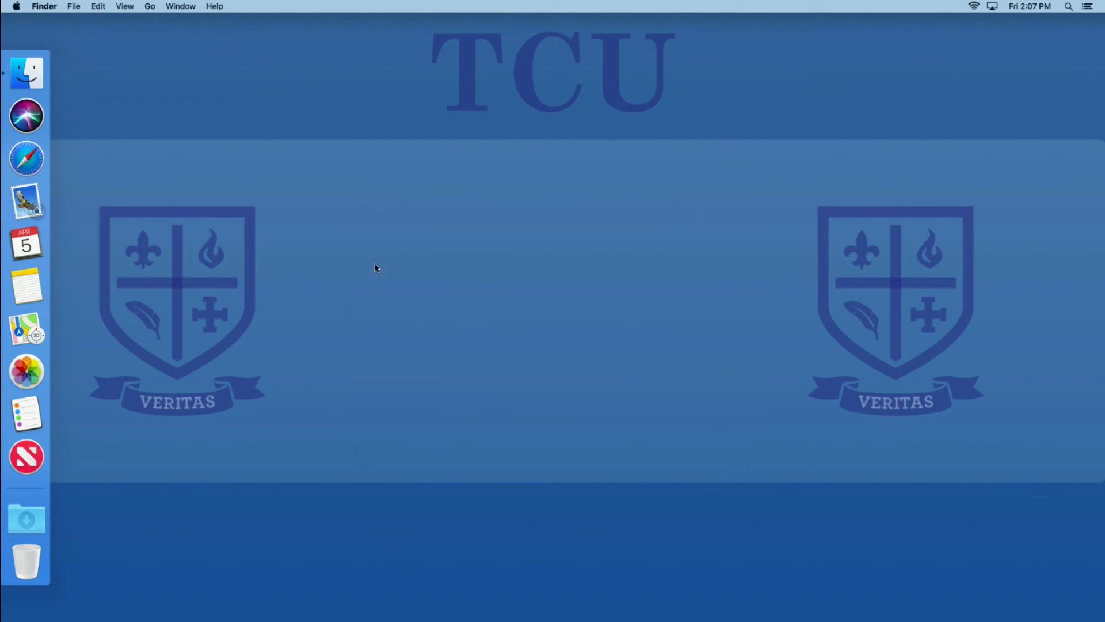
# Review the installed CA Certificate, Desktop Picture and MDS WiFi Config profiles in System Preferences, and close the window
pyautogui.click(18, 7)
pyautogui.click(29, 39)
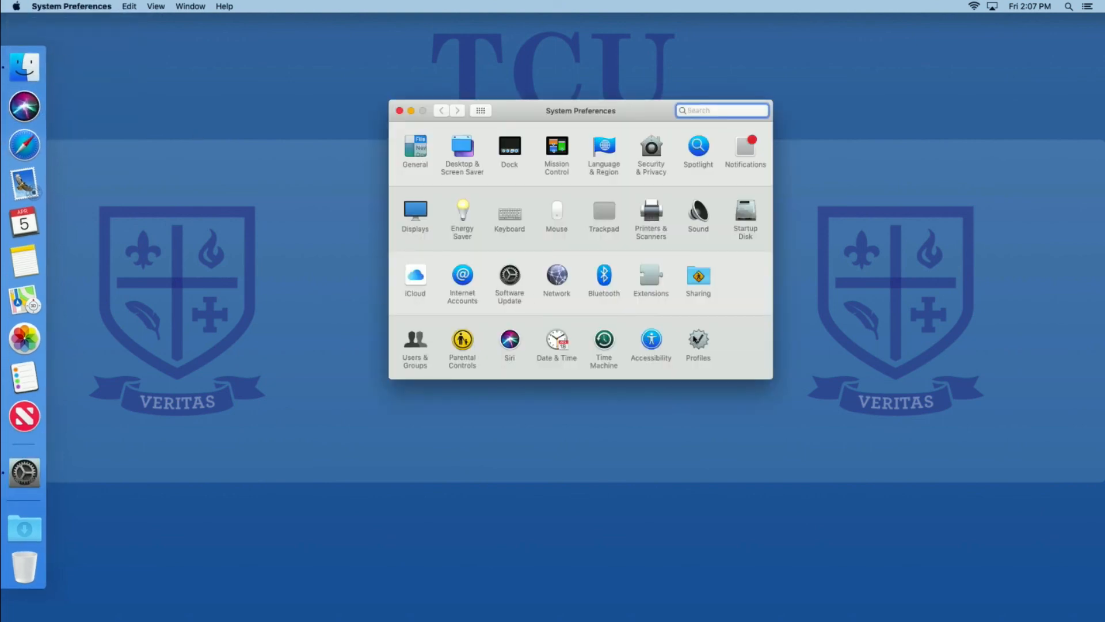
pyautogui.click(695, 340)
pyautogui.click(444, 182)
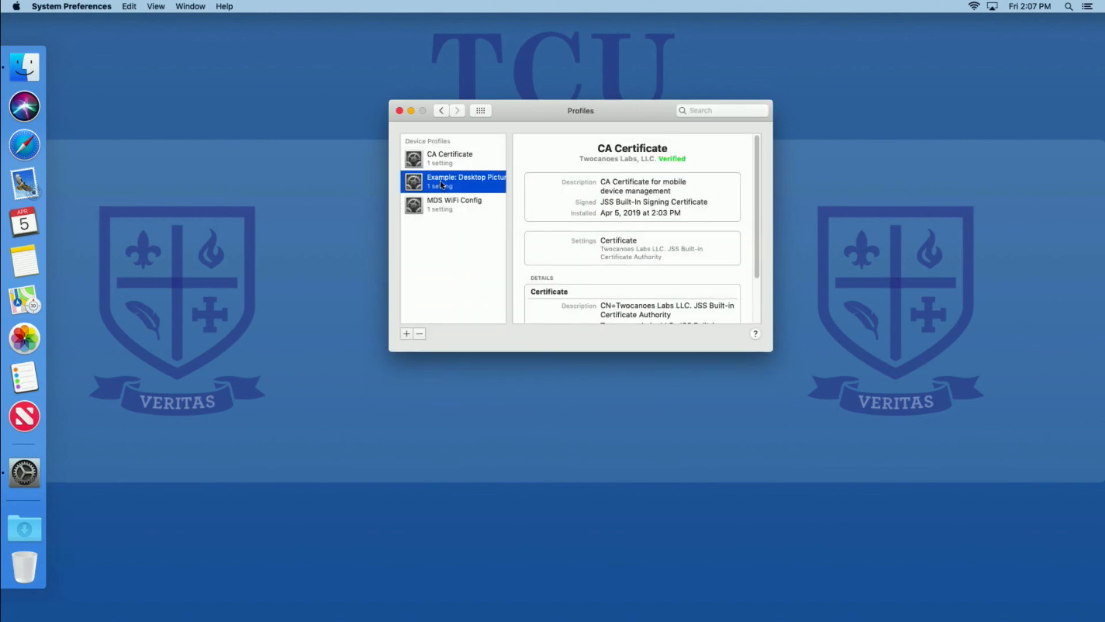
pyautogui.click(435, 161)
pyautogui.click(439, 204)
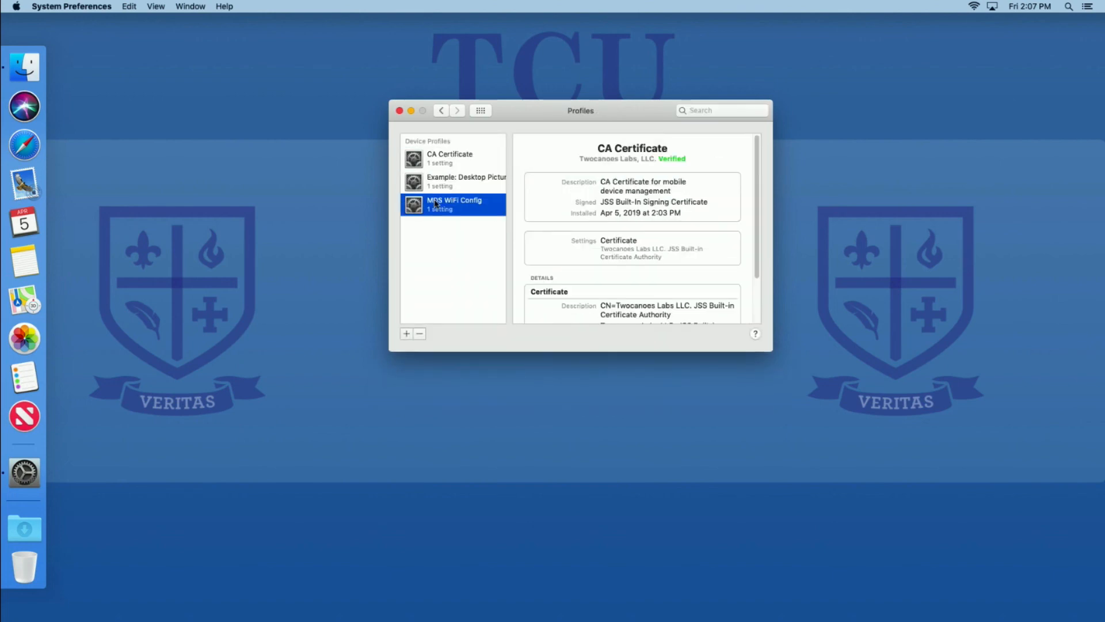
pyautogui.click(438, 185)
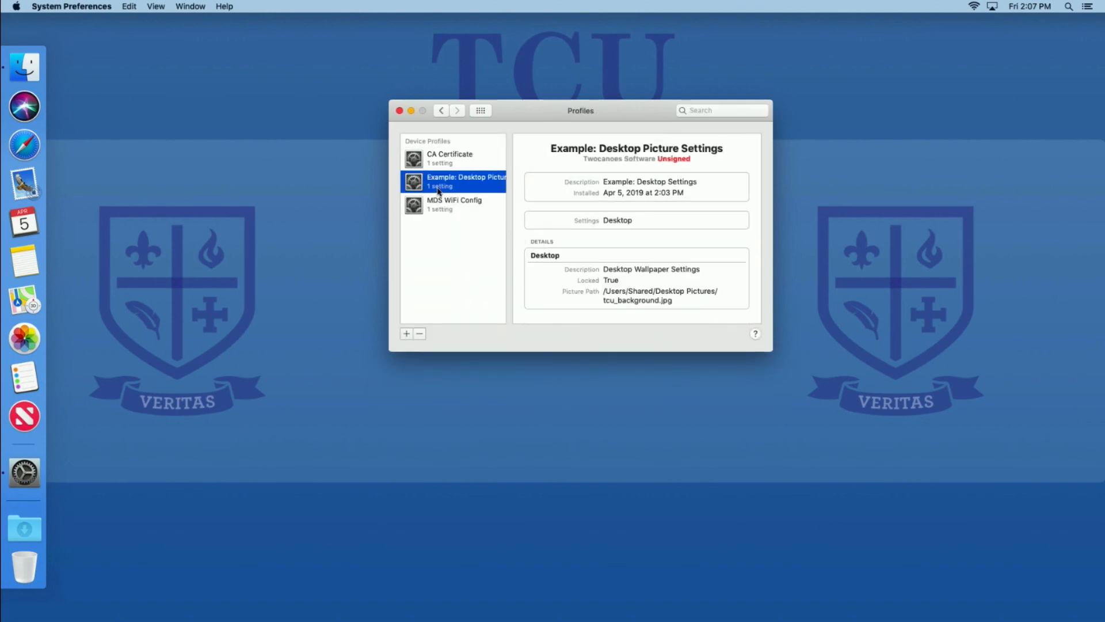
pyautogui.click(399, 110)
# Examine the contents of the Windows volume in Finder and close the window
pyautogui.press('super+shift+c')
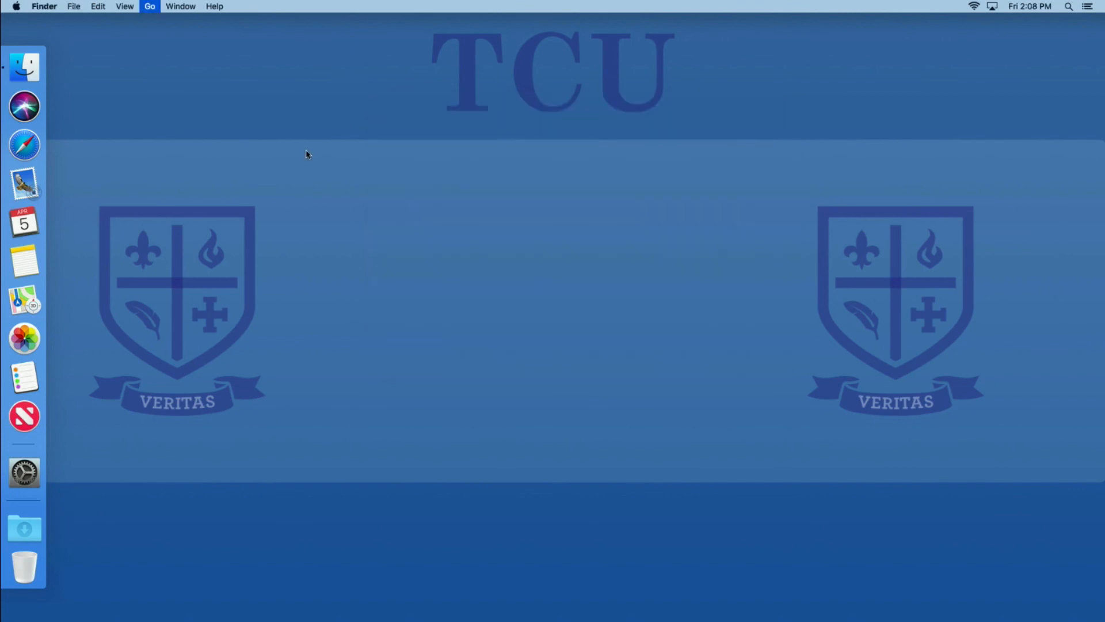
pyautogui.doubleClick(661, 164)
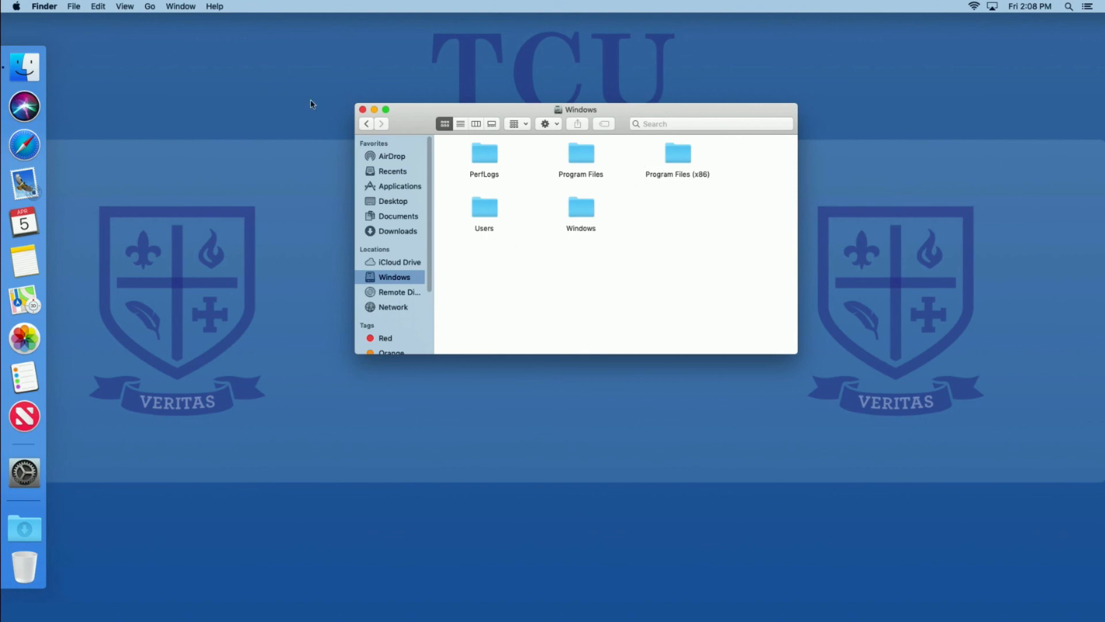
pyautogui.press('super+w')
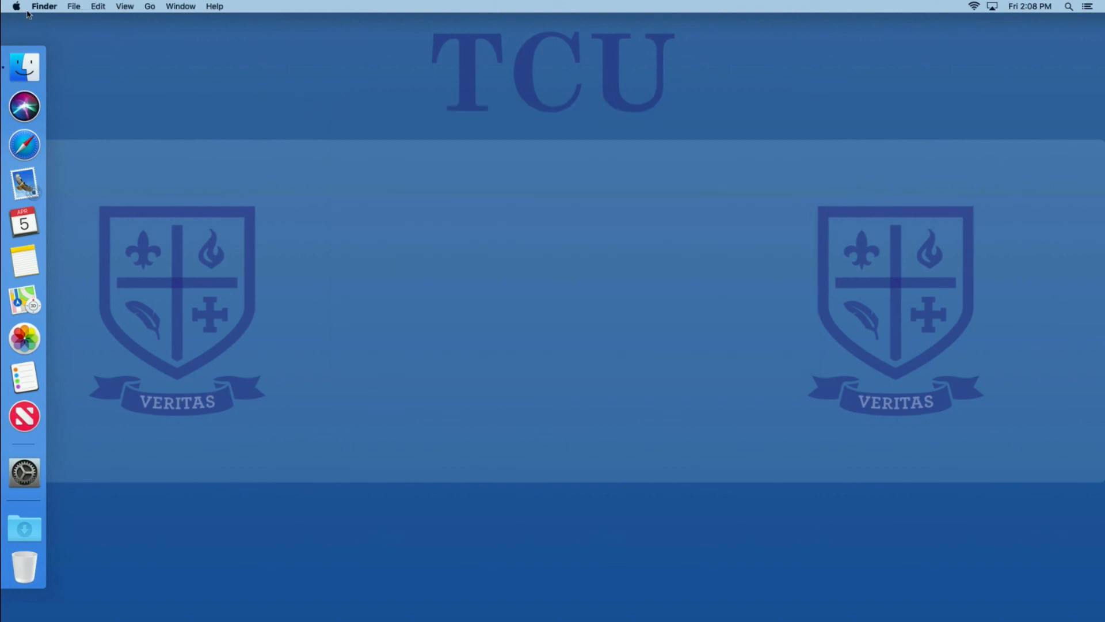
# Log out of the macOS admin account and confirm the logout
pyautogui.press('shift+super+q')
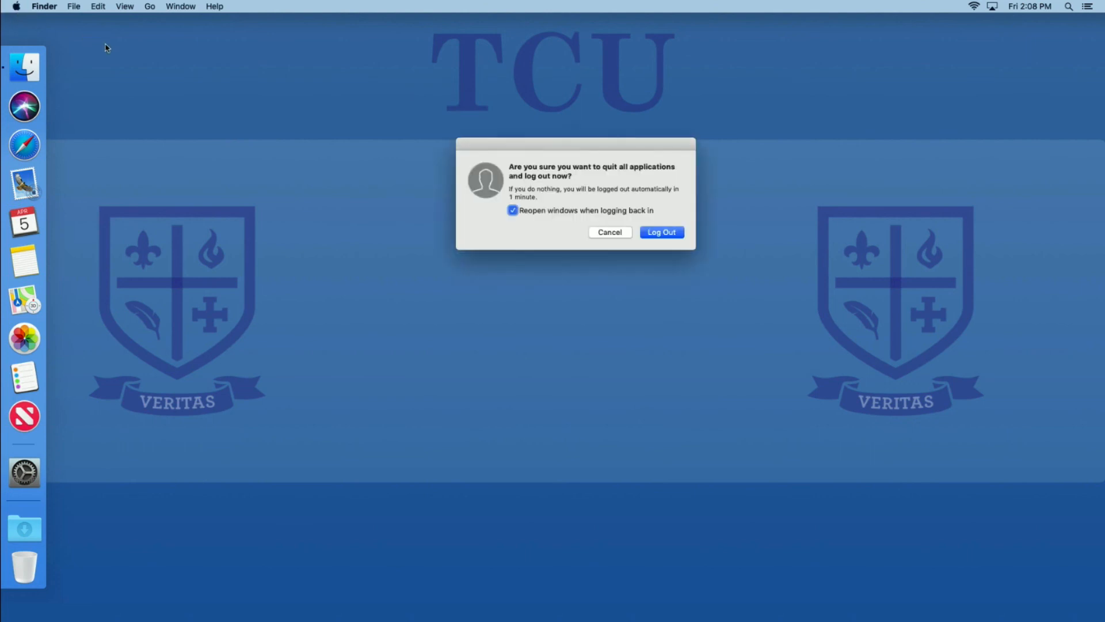
pyautogui.press('Return')
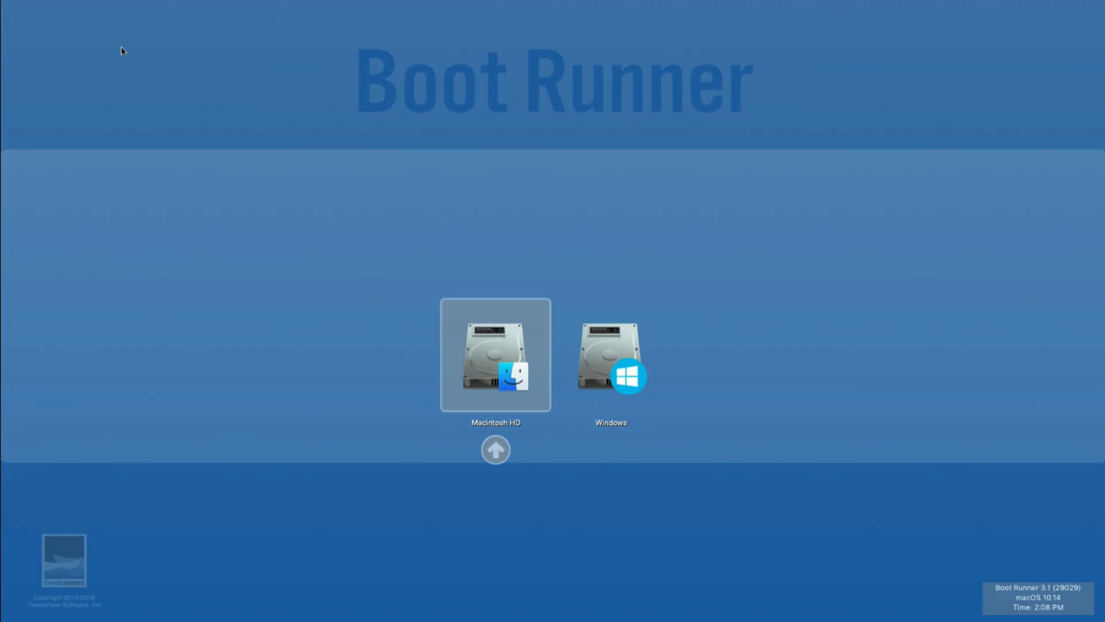